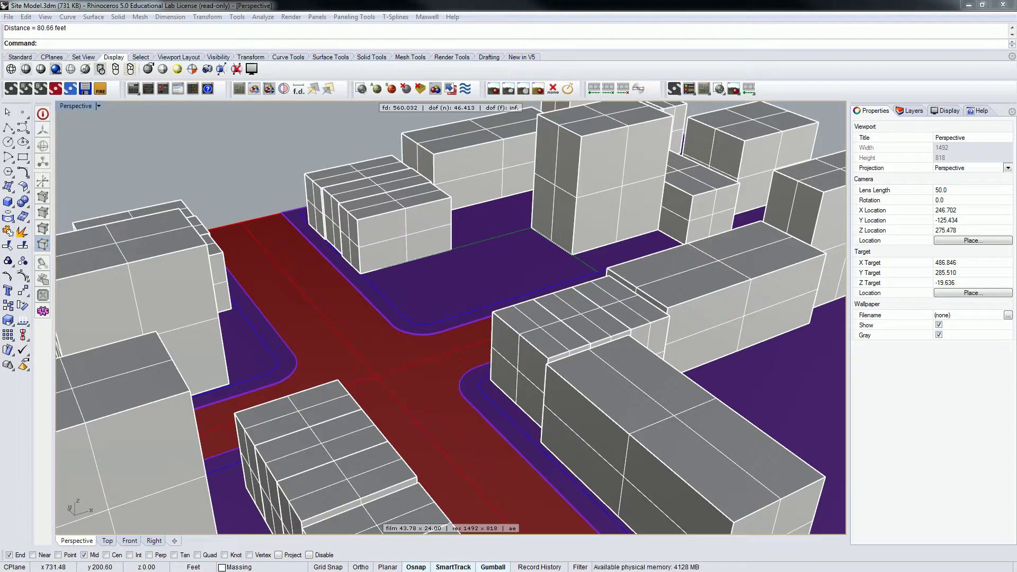
Orbit the Perspective view to a low angle with the streets running vertically
scroll(288, 241, down, 2)
scroll(288, 240, down, 3)
right_drag(287, 240, 324, 310)
scroll(323, 309, up, 5)
right_drag(295, 340, 320, 321)
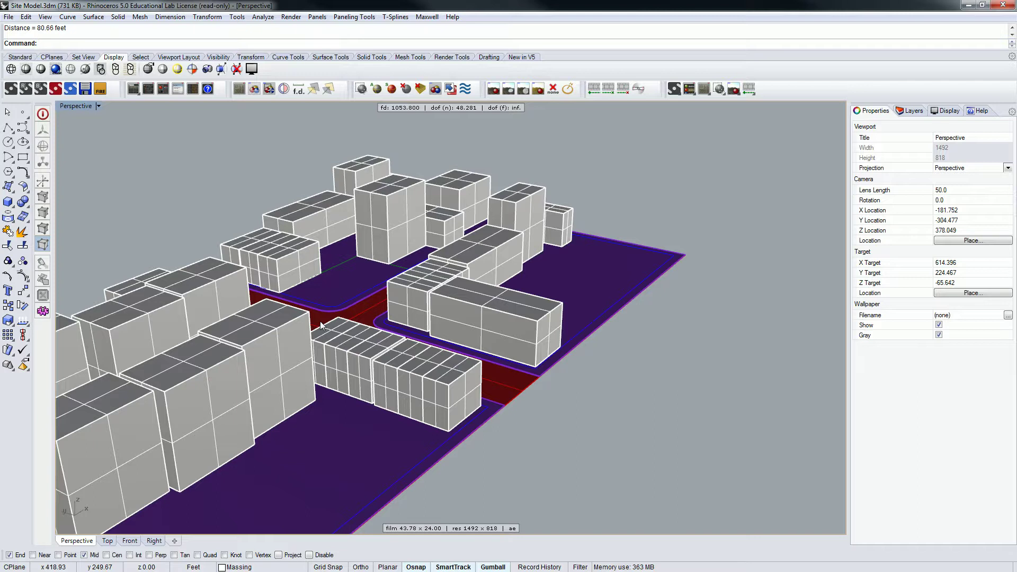
right_drag(320, 321, 296, 305)
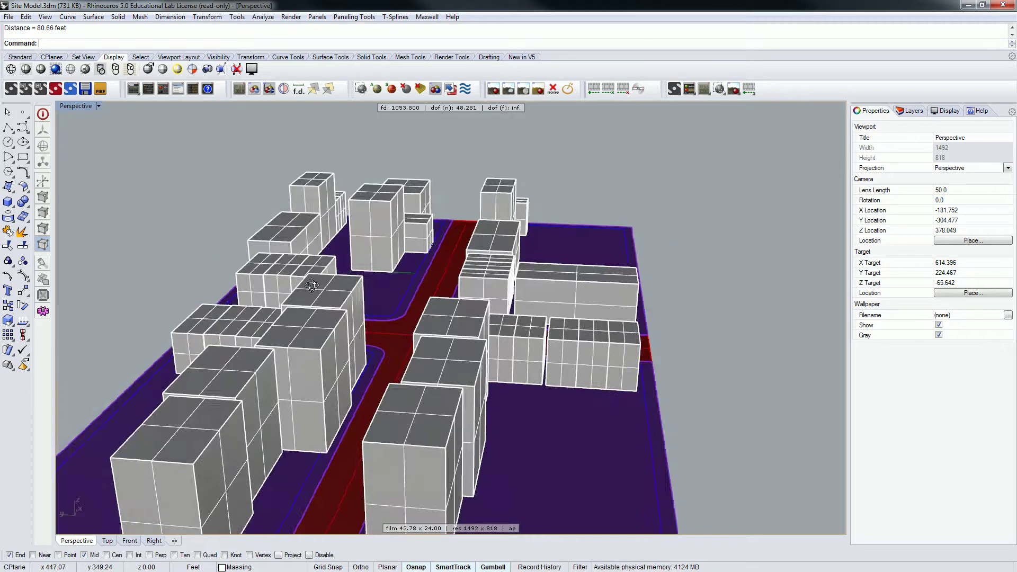
Tilt and zoom down to street level facing the buildings beside the rounded sidewalk corner
scroll(323, 304, up, 8)
scroll(487, 320, down, 5)
scroll(504, 317, up, 5)
right_drag(505, 316, 538, 380)
scroll(517, 343, down, 3)
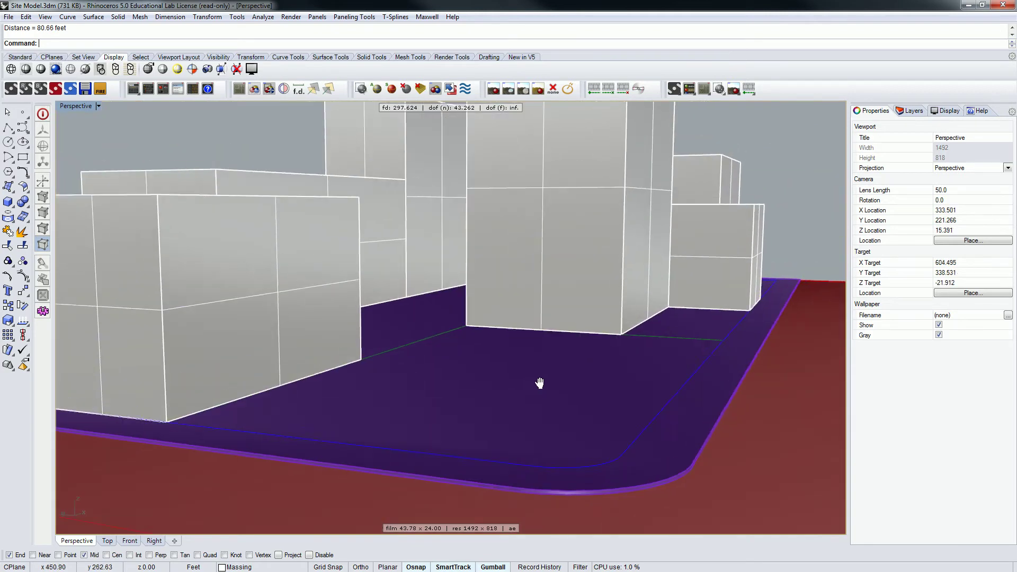
scroll(534, 371, down, 2)
scroll(526, 332, up, 6)
scroll(567, 339, up, 6)
right_drag(565, 341, 570, 371)
scroll(577, 374, up, 4)
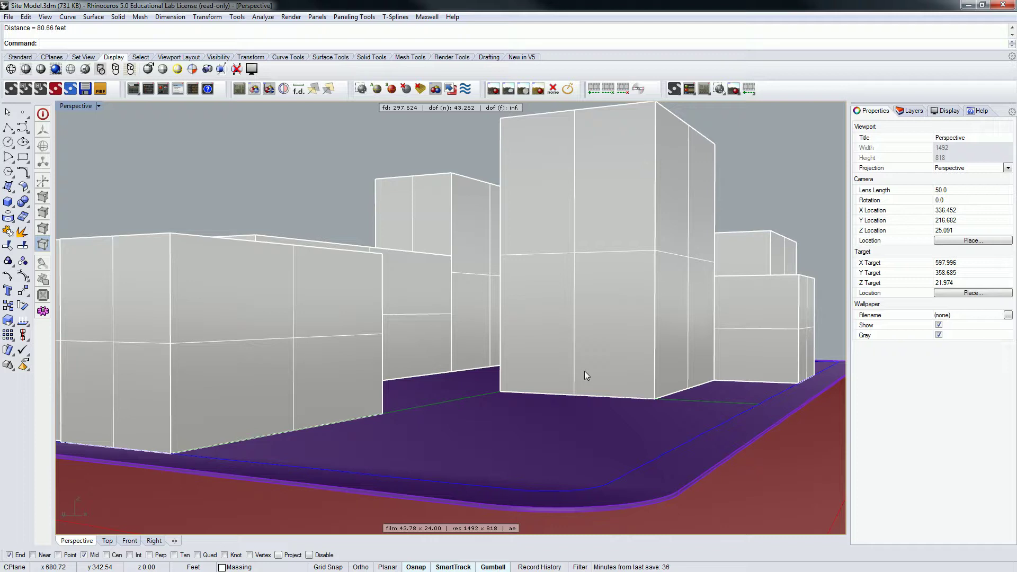
Orbit the Perspective view around the site down to near ground level at the road junction
right_drag(655, 333, 607, 418)
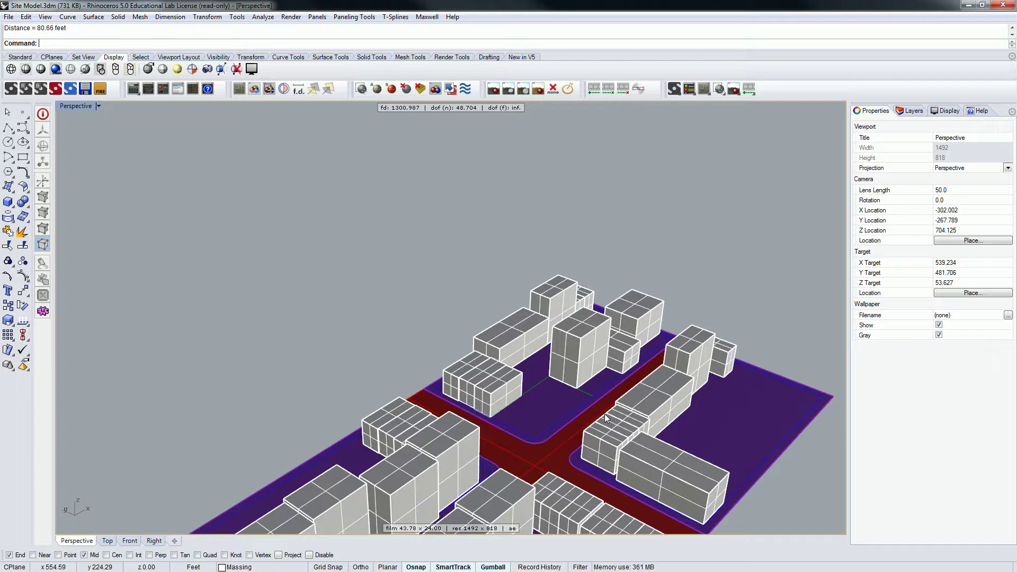
scroll(548, 274, up, 5)
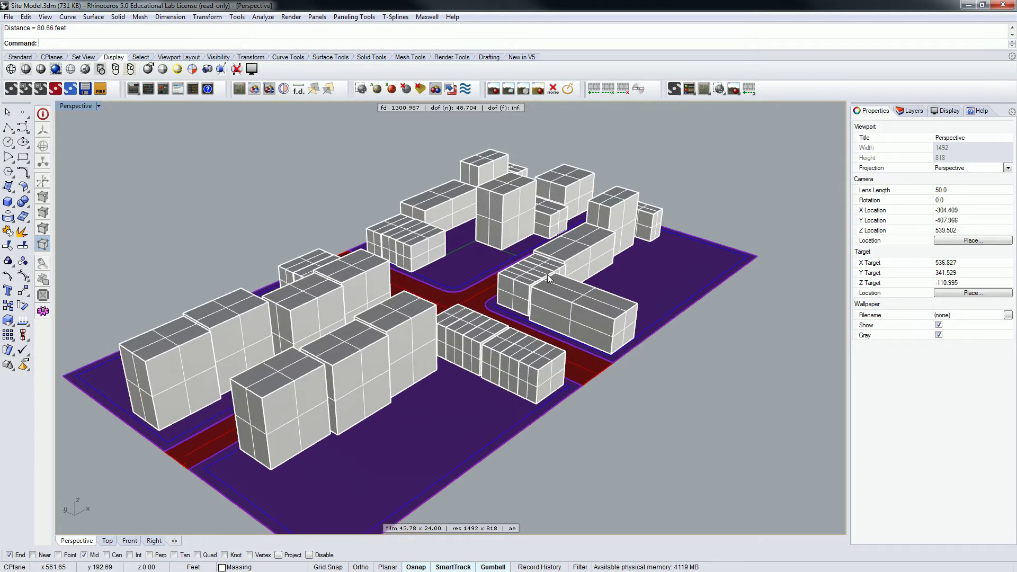
right_drag(452, 221, 547, 335)
scroll(525, 316, up, 3)
scroll(547, 334, down, 5)
right_drag(631, 307, 517, 371)
scroll(516, 322, up, 5)
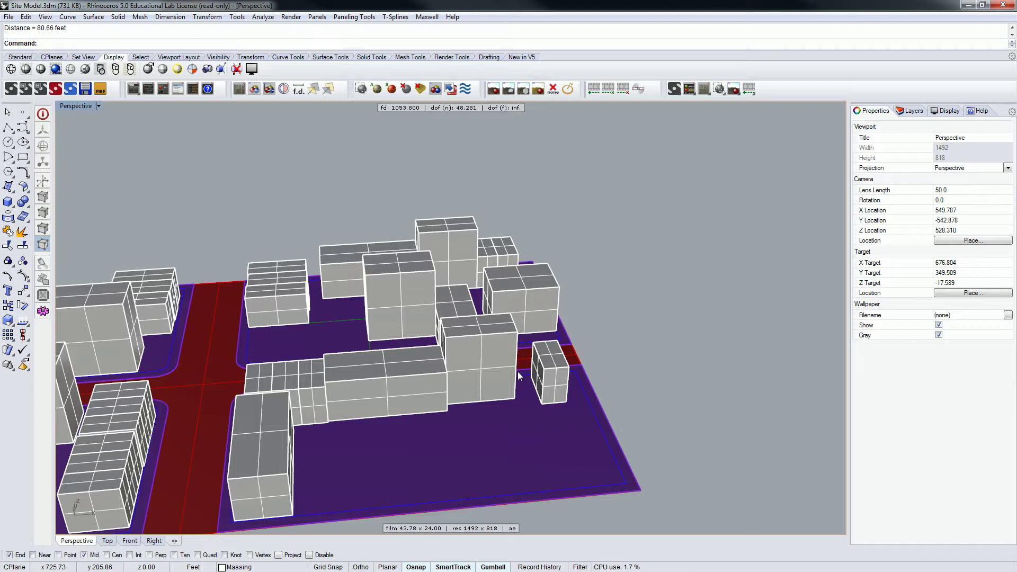
right_drag(517, 371, 364, 314)
scroll(401, 342, up, 5)
scroll(401, 347, down, 5)
scroll(360, 415, down, 5)
right_drag(335, 411, 259, 301)
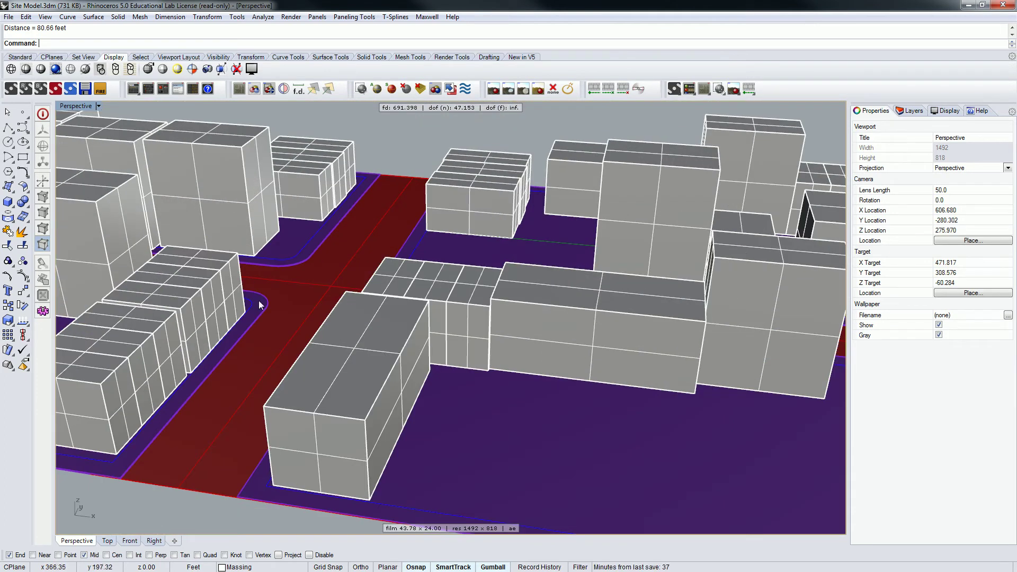
right_drag(387, 312, 407, 304)
scroll(371, 291, up, 5)
right_drag(349, 286, 572, 254)
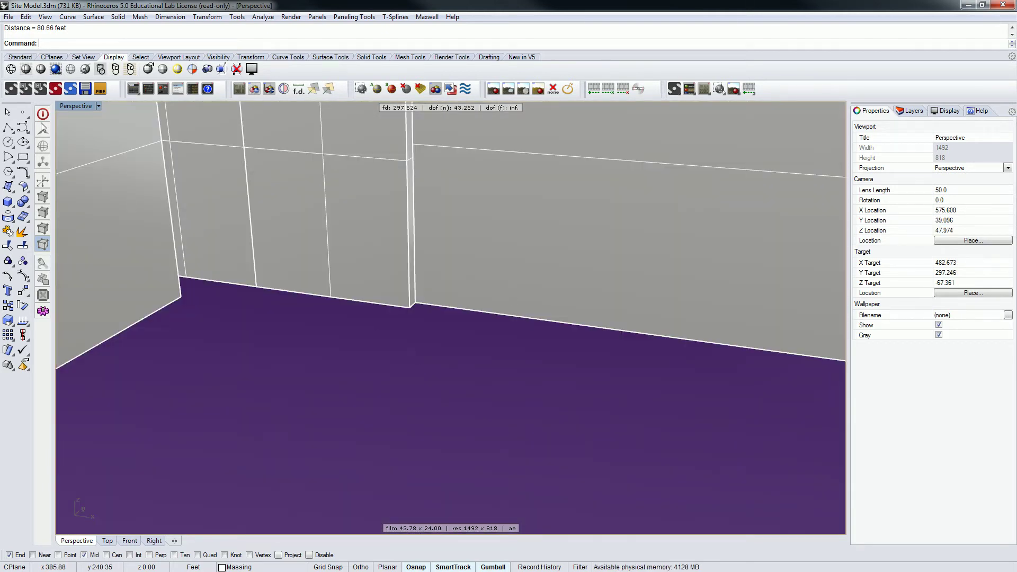
Restore the four-viewport layout and pan and zoom the Top view over the site plan
double_click(82, 106)
right_drag(253, 282, 236, 234)
scroll(240, 229, down, 3)
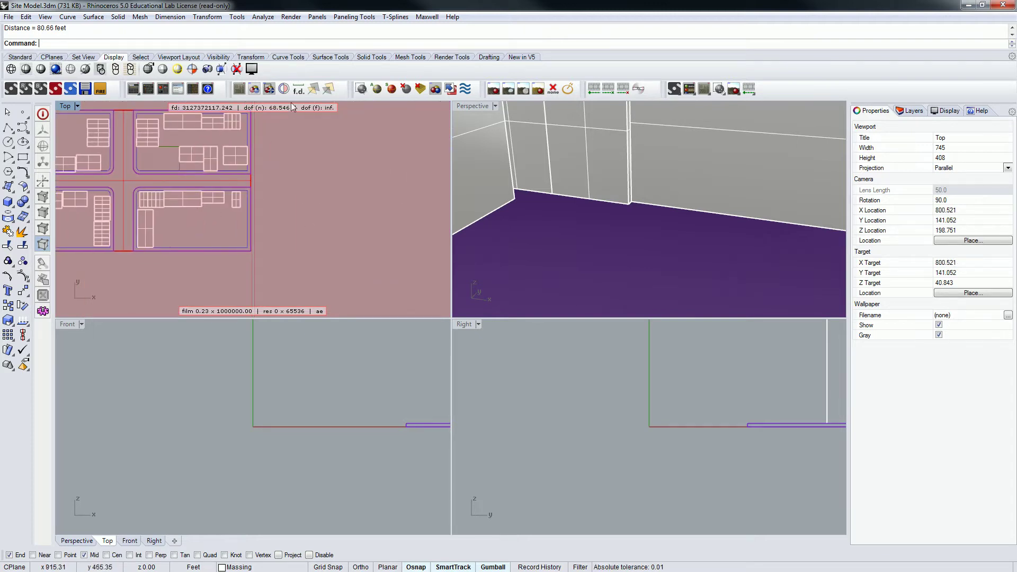
Hide the Top view's camera heads-up display, zoom in, and show the Layers list
click(254, 90)
scroll(341, 178, up, 5)
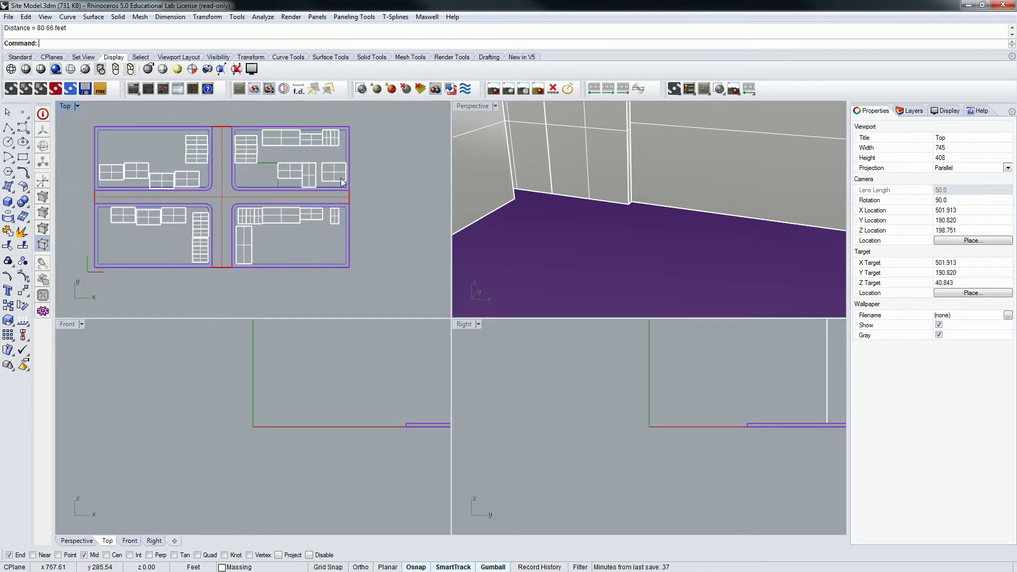
scroll(232, 209, up, 3)
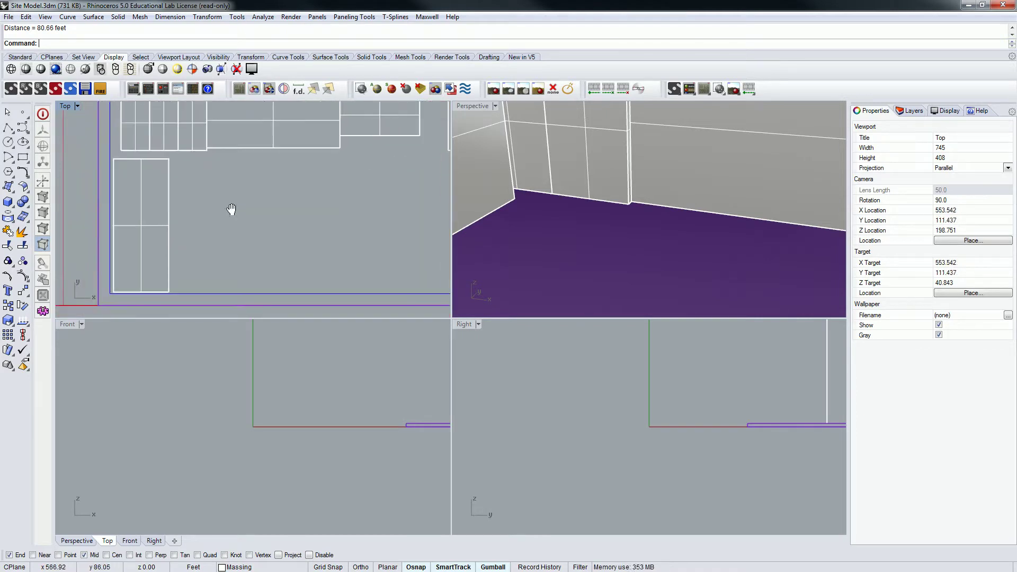
click(913, 111)
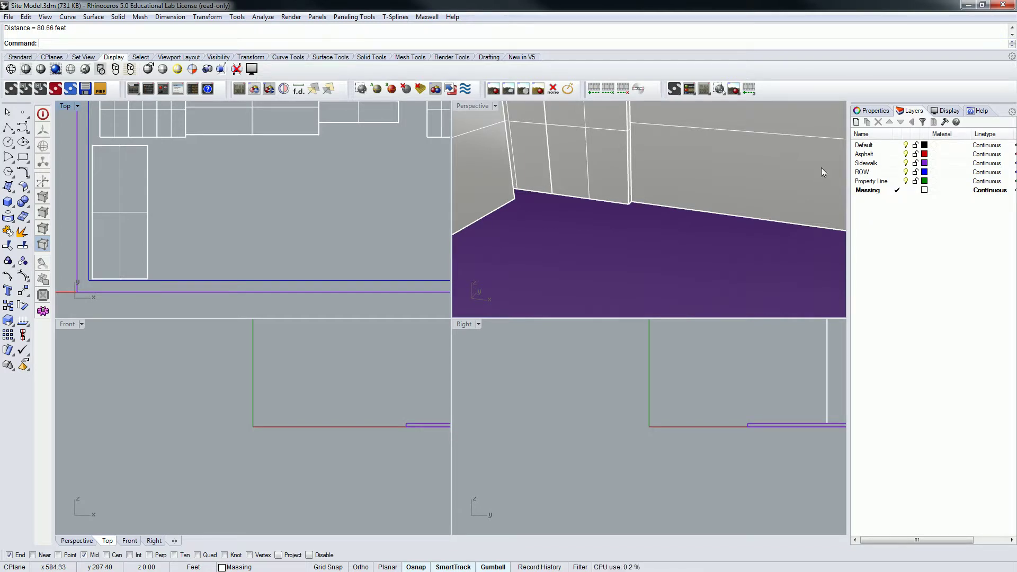
Rename the Asphalt and Sidewalk layers to FS-Asphalt and FS-Sidewalk
click(865, 154)
click(865, 155)
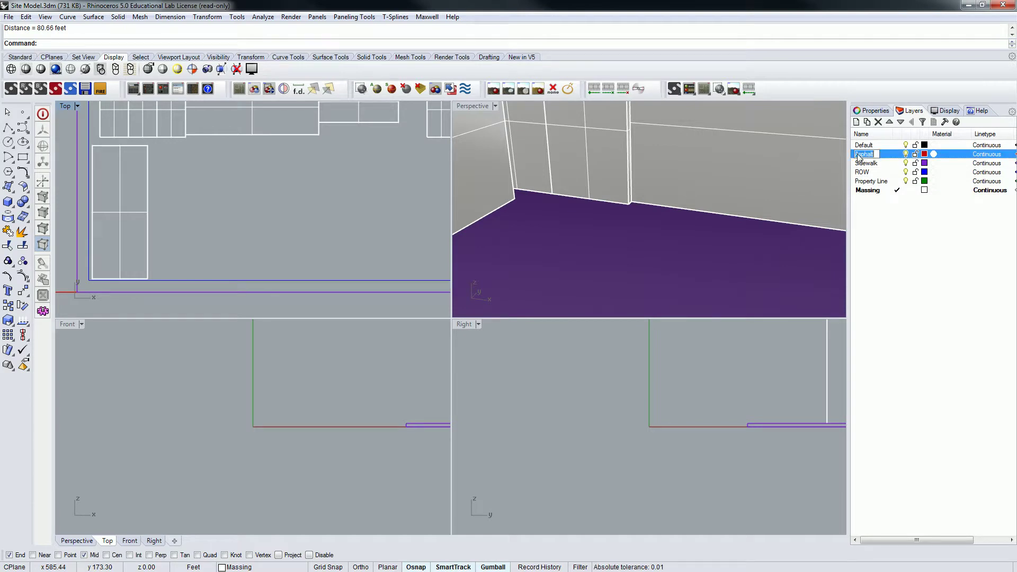
key(Home)
text(FS-)
click(867, 165)
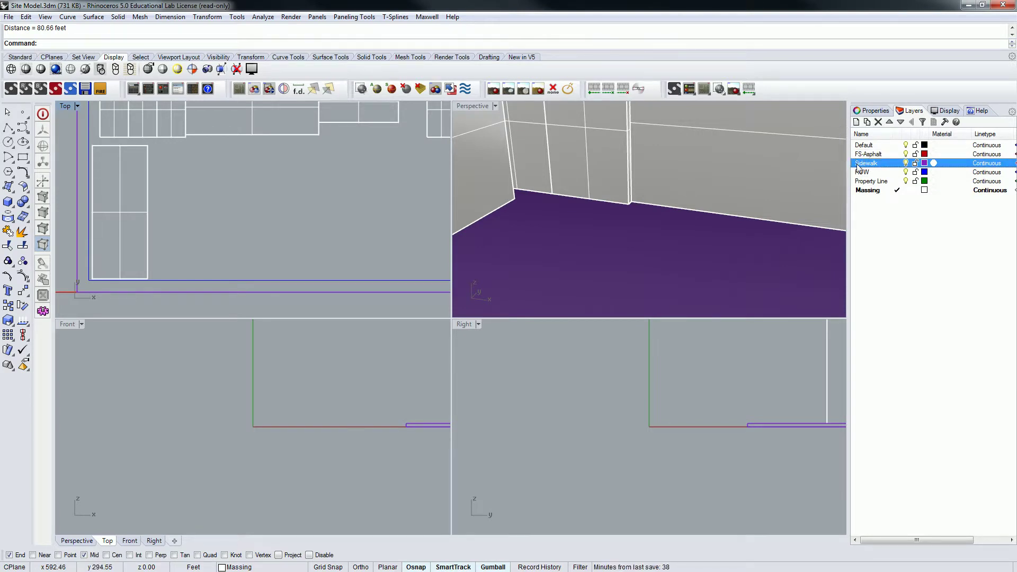
click(861, 164)
key(Home)
text(FS_)
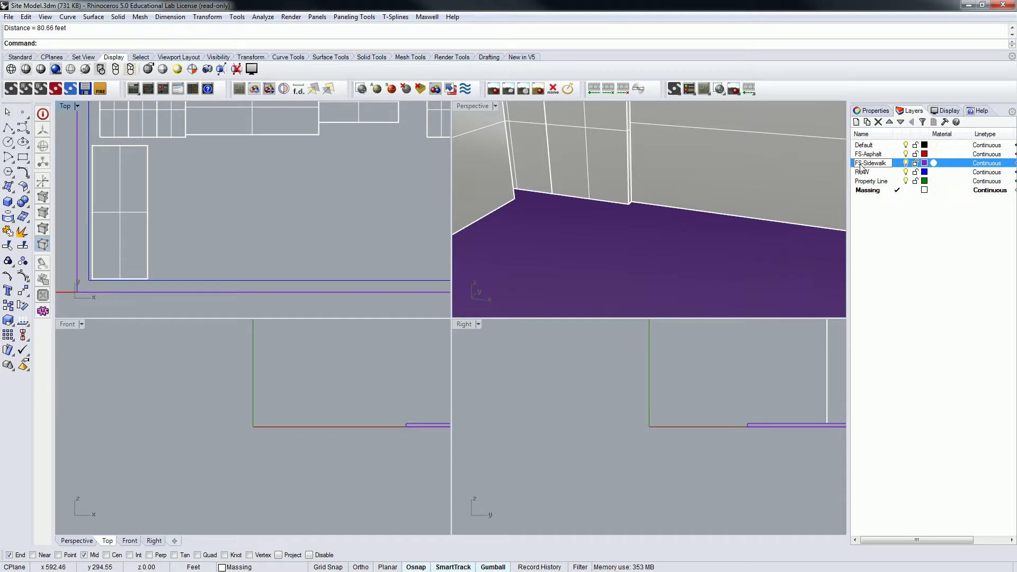
Rename the ROW and Property Line layers to FS-ROW and FS-Property Line
click(858, 172)
click(858, 173)
key(Home)
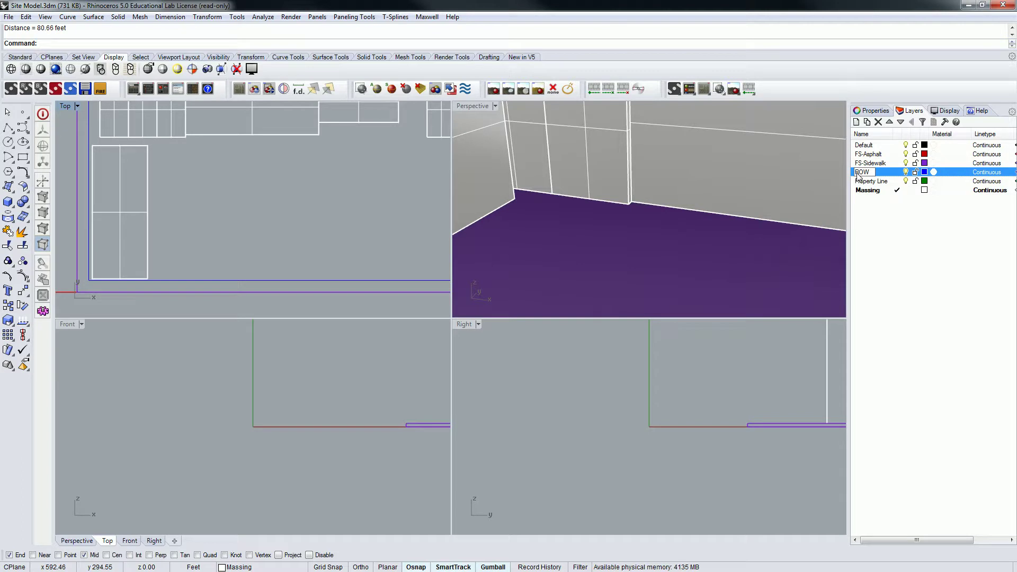
text(FS-)
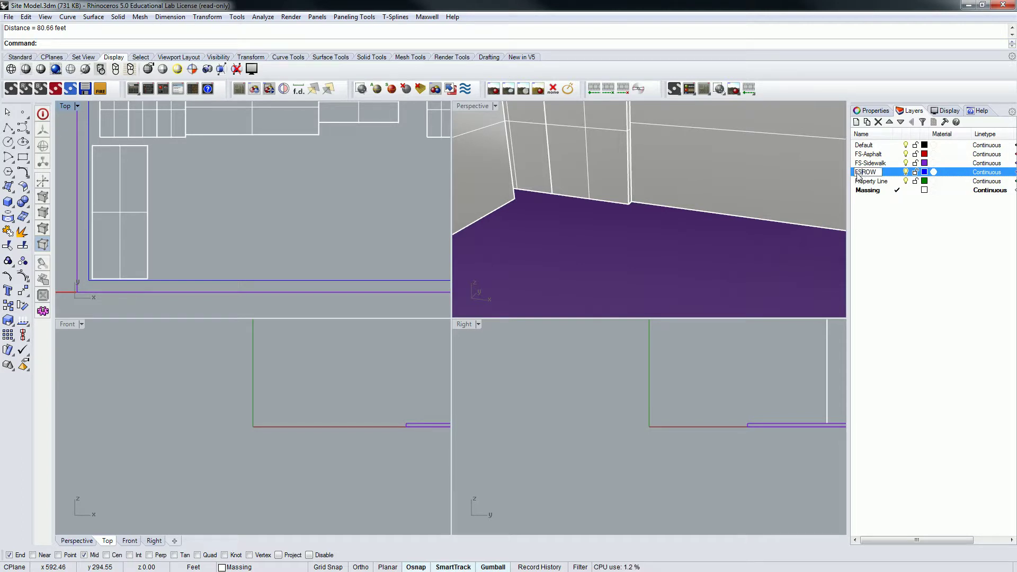
click(858, 182)
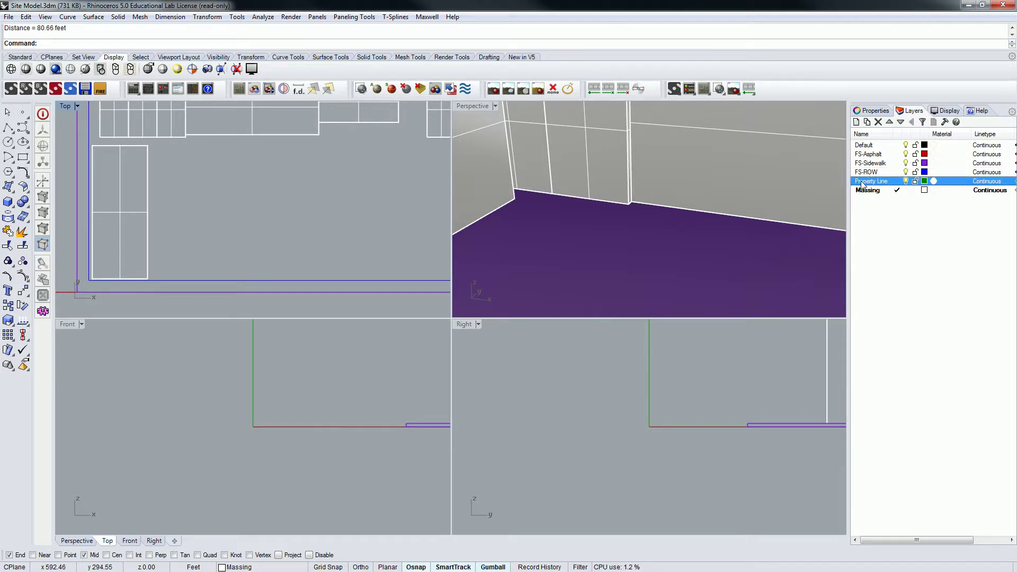
click(857, 182)
key(Home)
text(FS-)
Rename the Massing layer to FS-Massing
click(864, 192)
click(860, 192)
key(Home)
text(FS-)
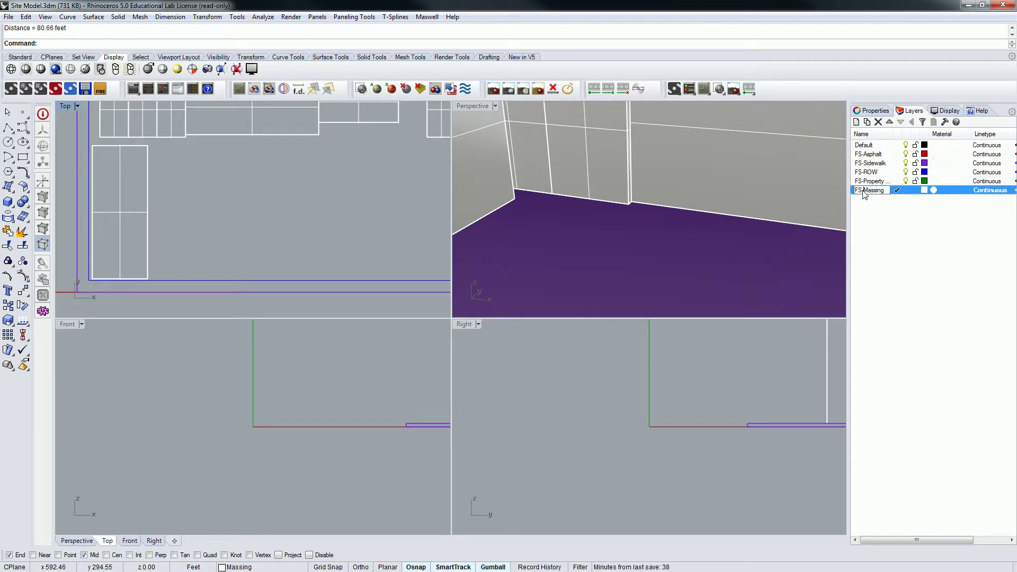
click(892, 236)
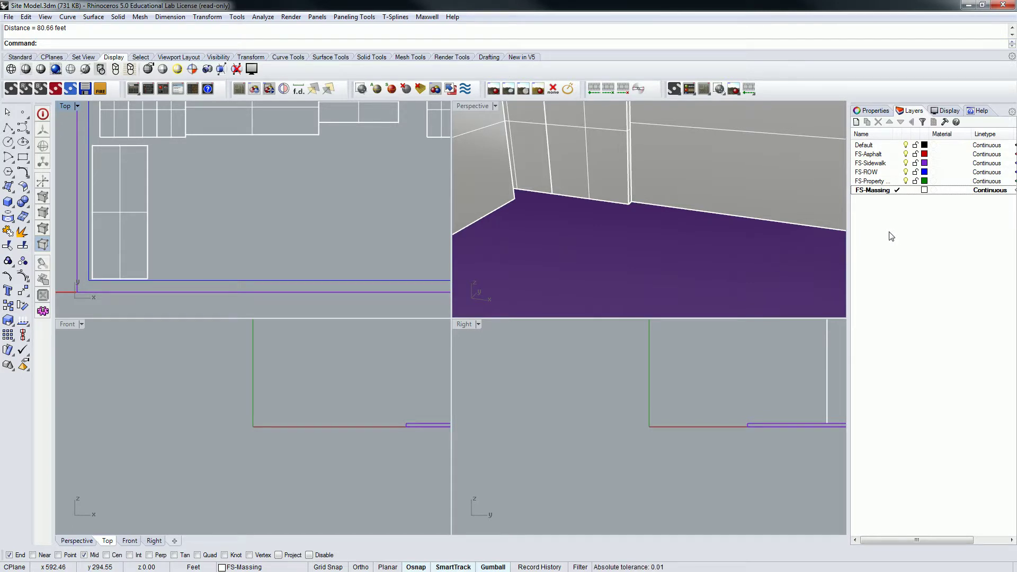
Create a new layer named SS-Room in the Layers panel
click(856, 122)
text(SS-Room)
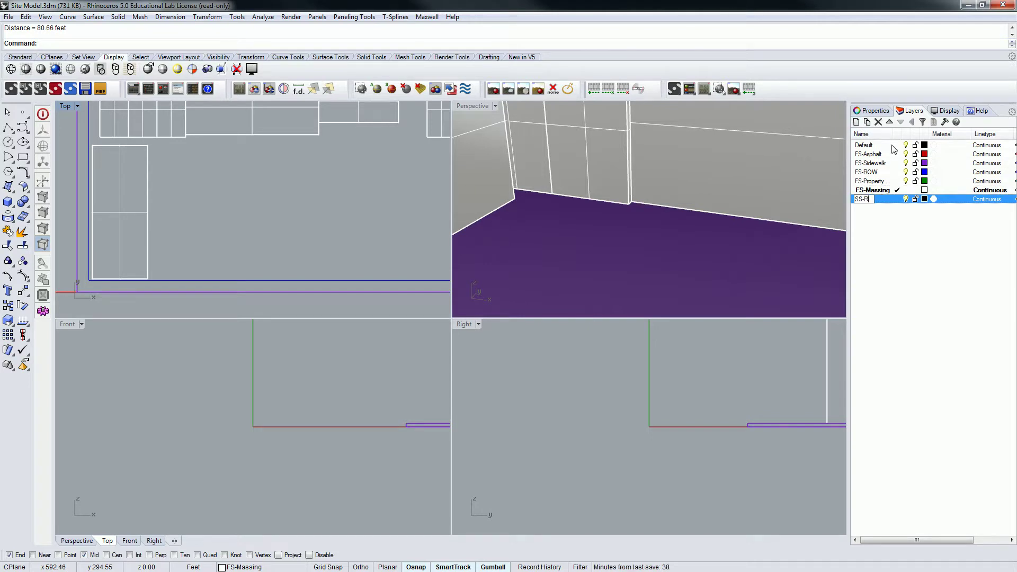
click(964, 257)
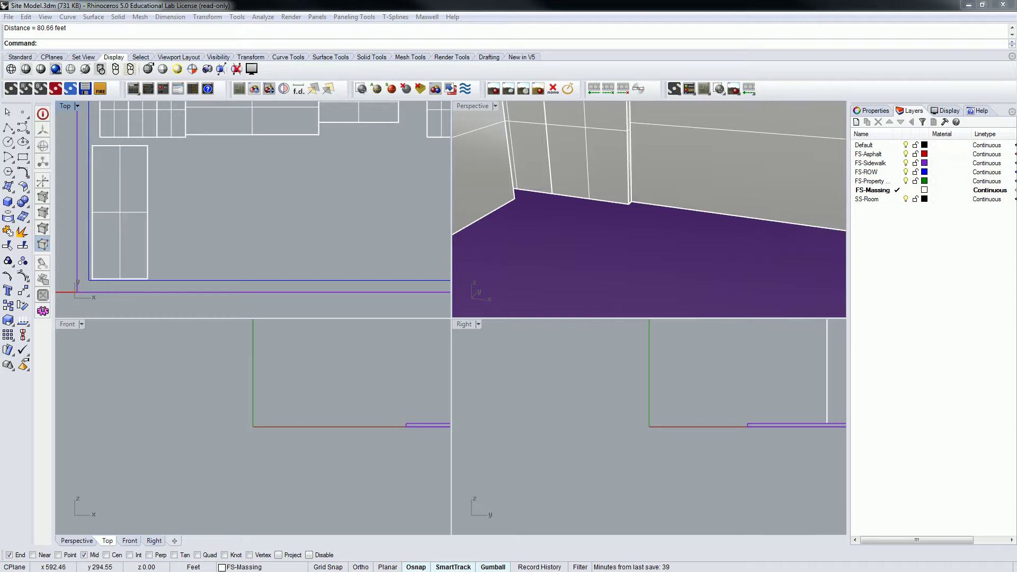
Scroll through the Google Images results for studio photography lighting, then switch back to Rhino
key(alt+Tab)
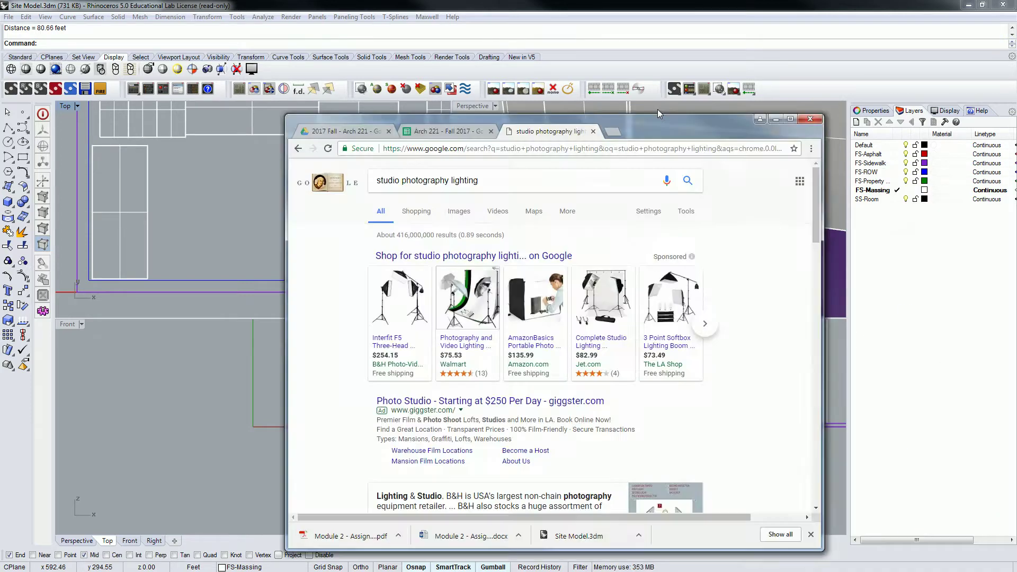
click(164, 92)
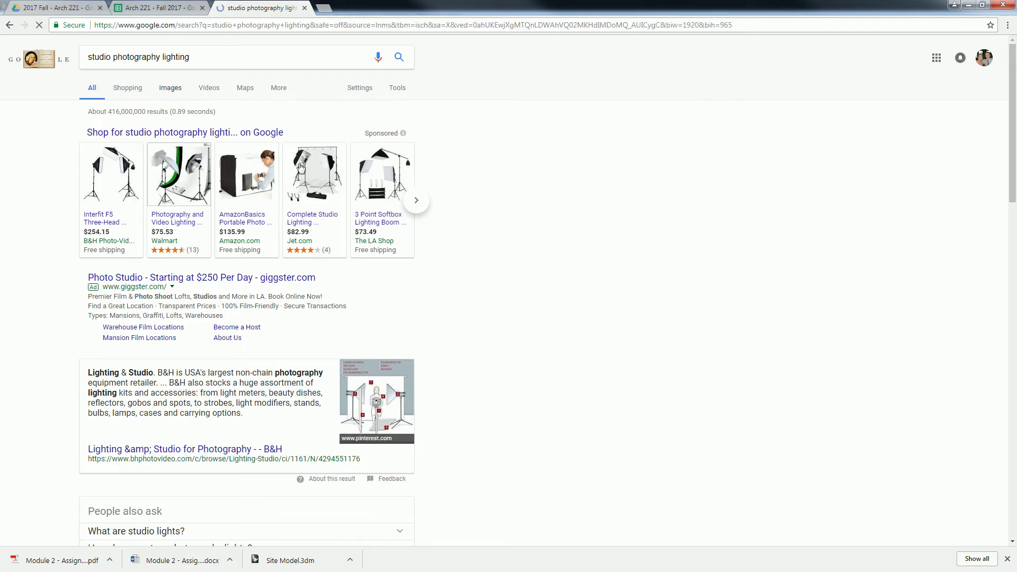
scroll(640, 356, down, 3)
scroll(640, 356, down, 1)
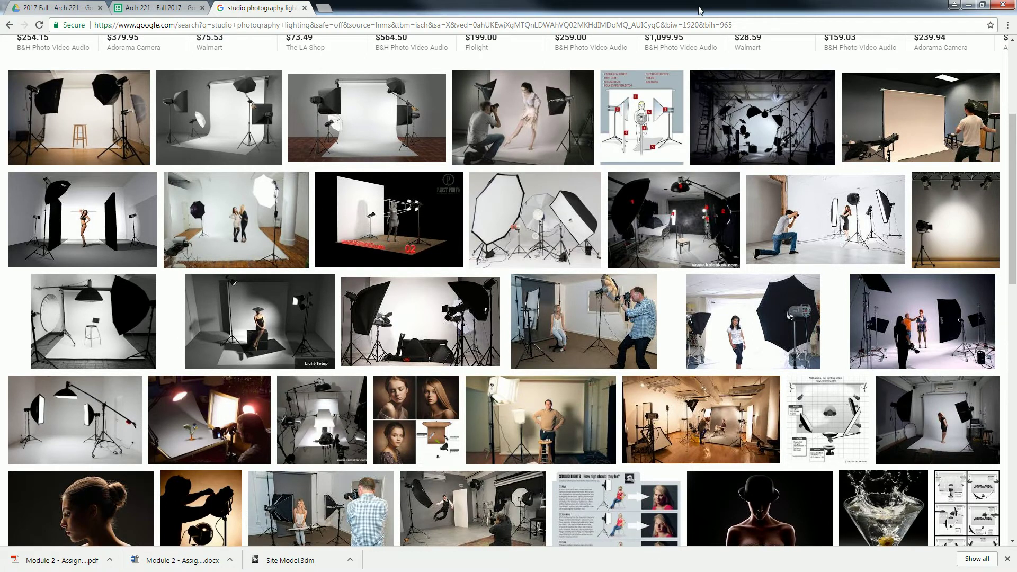
key(alt+Tab)
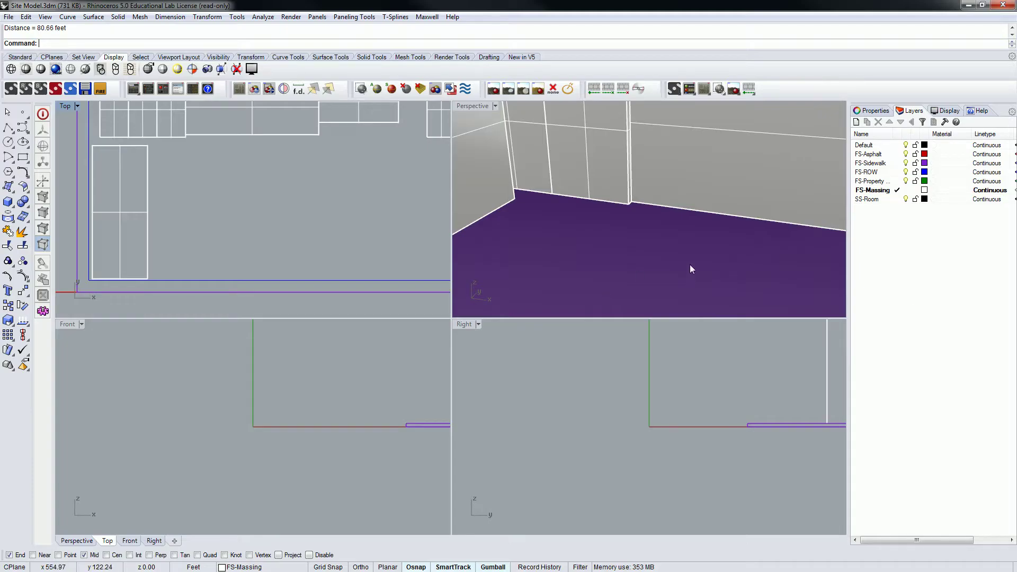
shift+right_drag(593, 244, 671, 206)
click(897, 200)
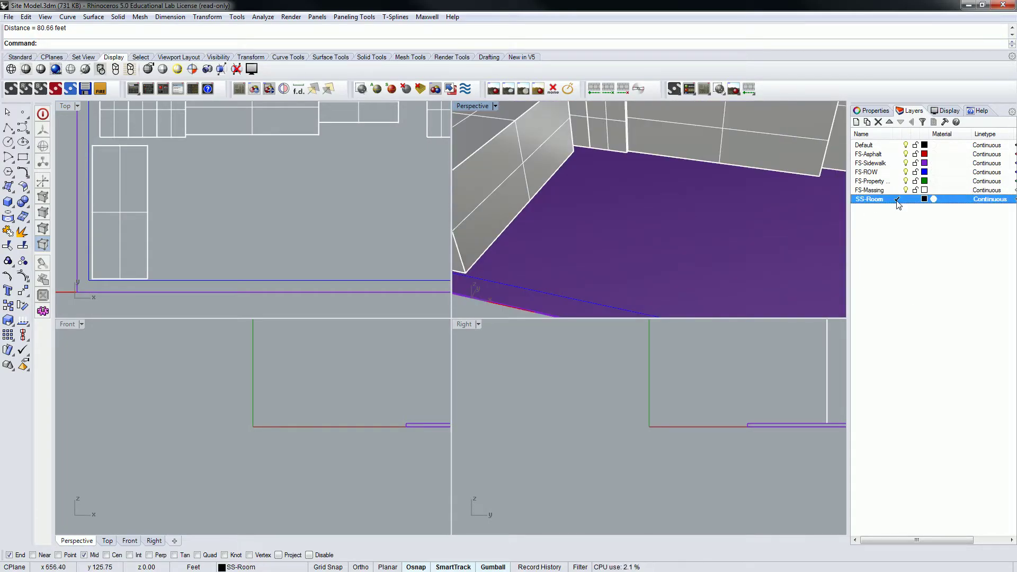
shift+right_drag(742, 220, 726, 215)
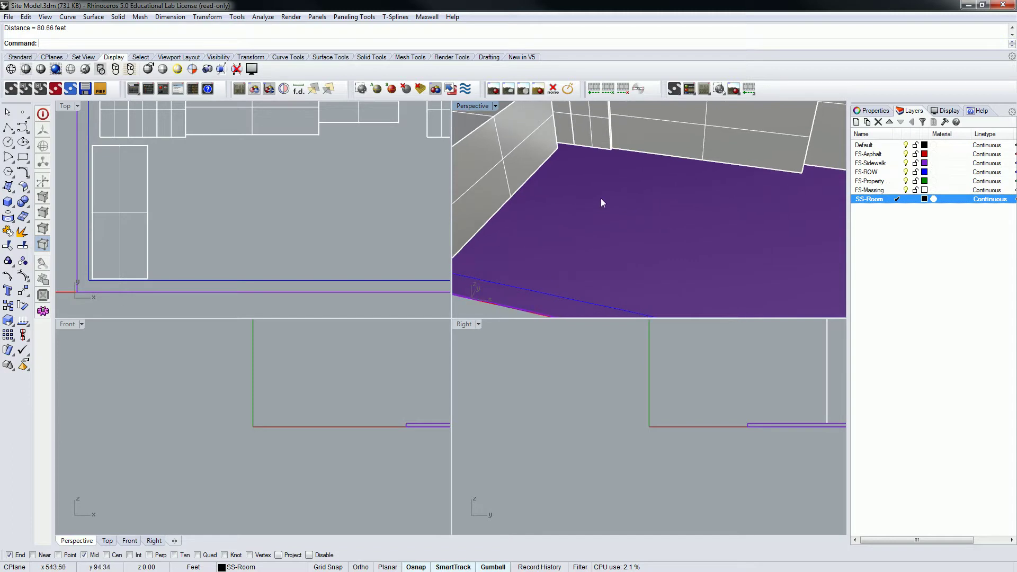
click(23, 158)
click(192, 248)
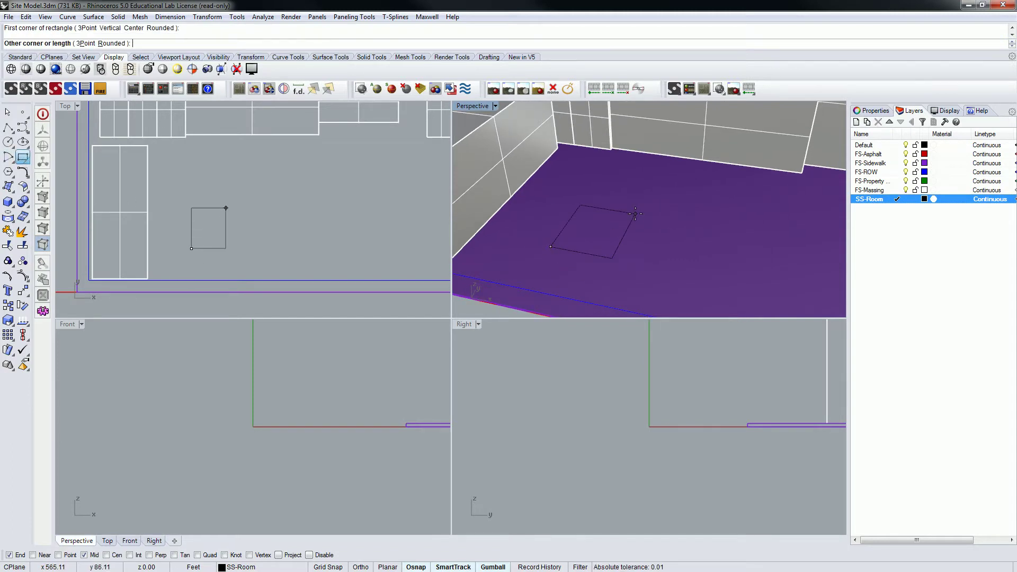
text(@)
text(10',10')
key(Return)
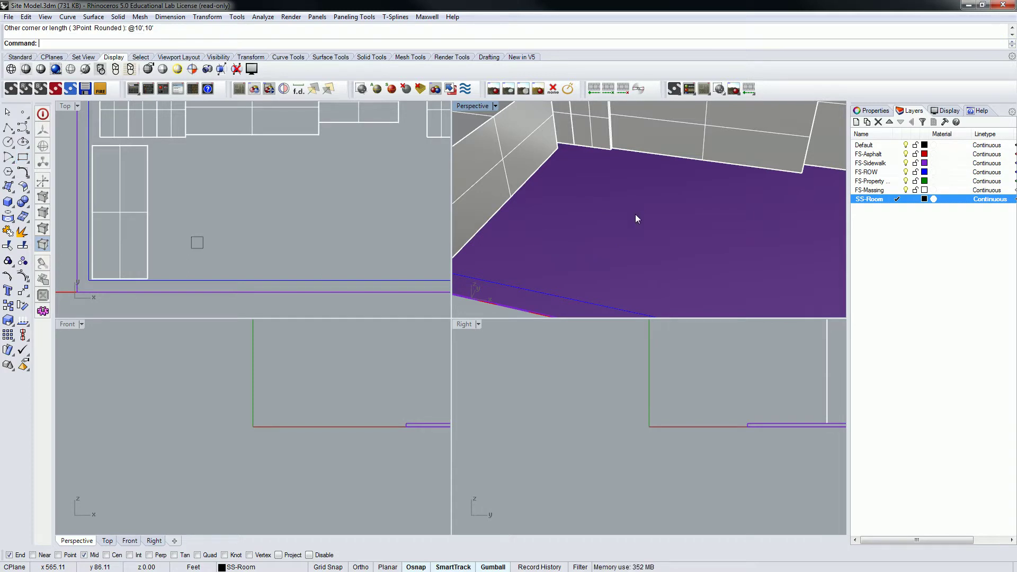
Select the new rectangle and orbit the Perspective view to look down on it
scroll(281, 236, up, 4)
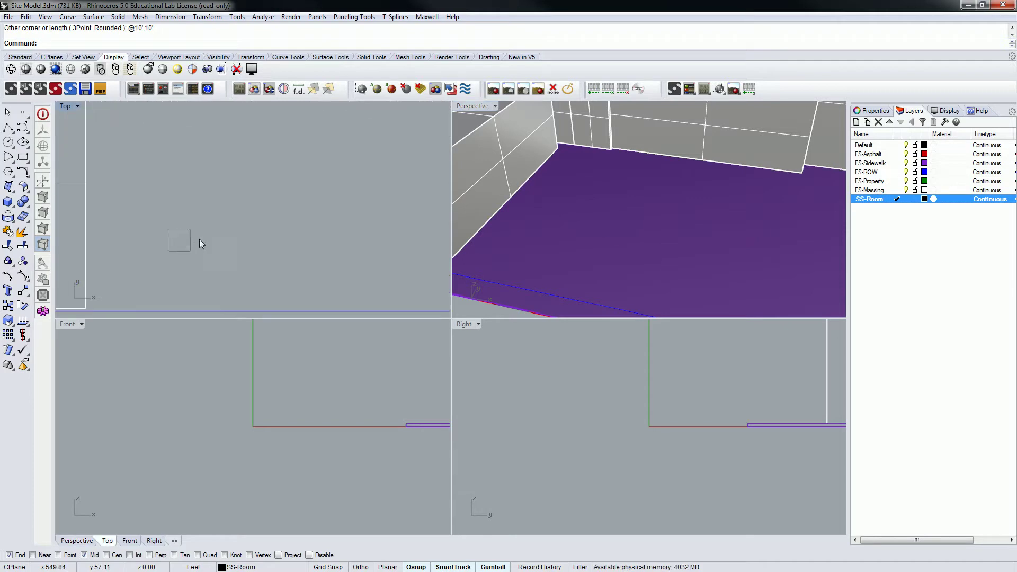
click(186, 229)
right_drag(627, 293, 533, 130)
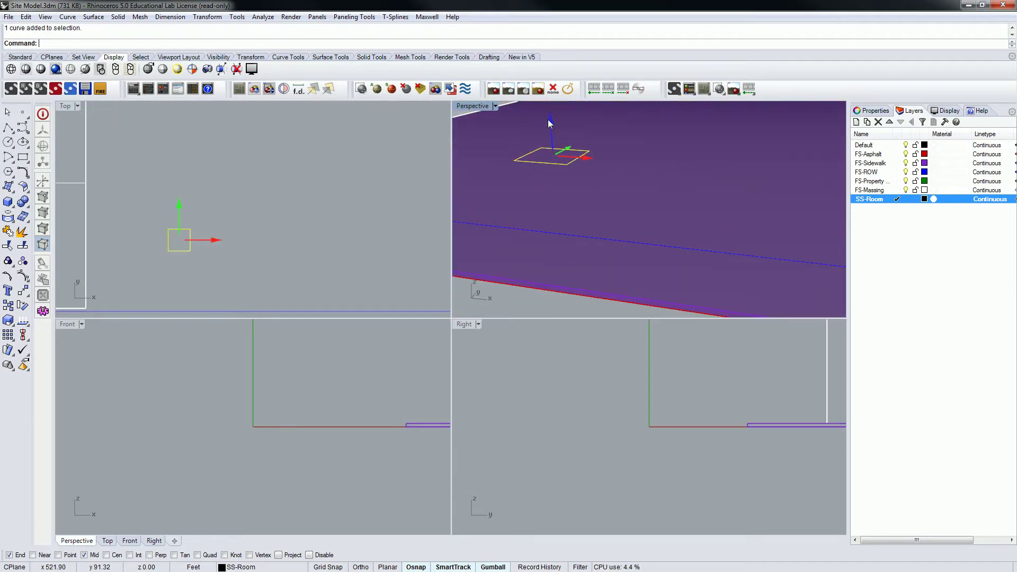
click(549, 119)
key(Escape)
key(Escape)
right_drag(547, 120, 618, 180)
Extrude the 10 by 10 foot rectangle upward into a box
click(568, 199)
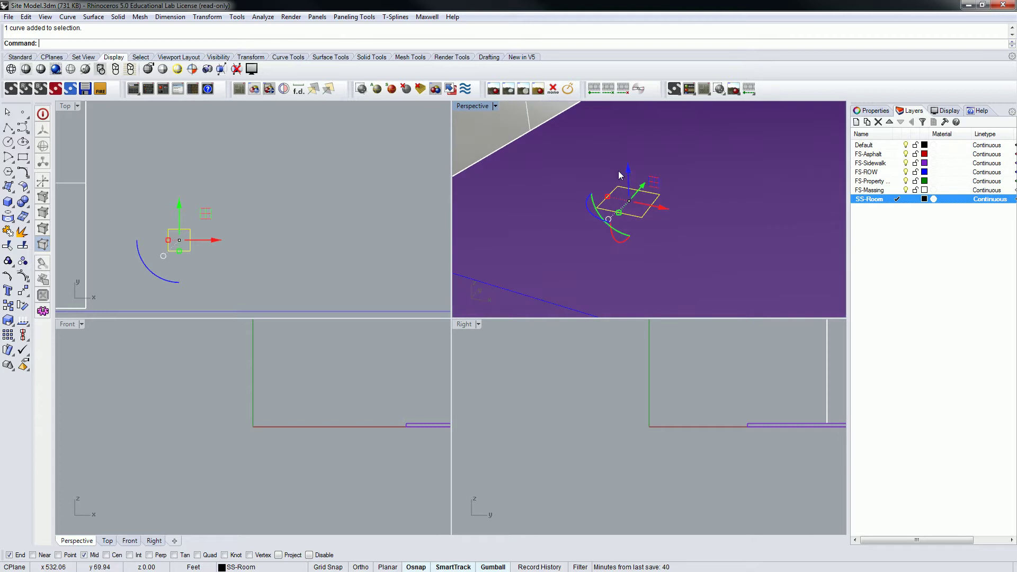
text(Extrude)
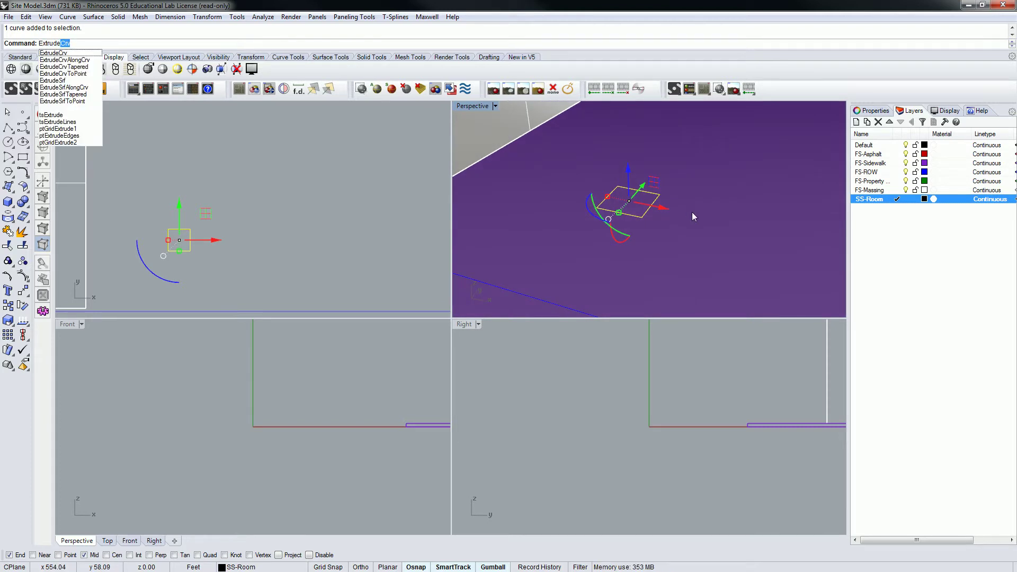
key(Return)
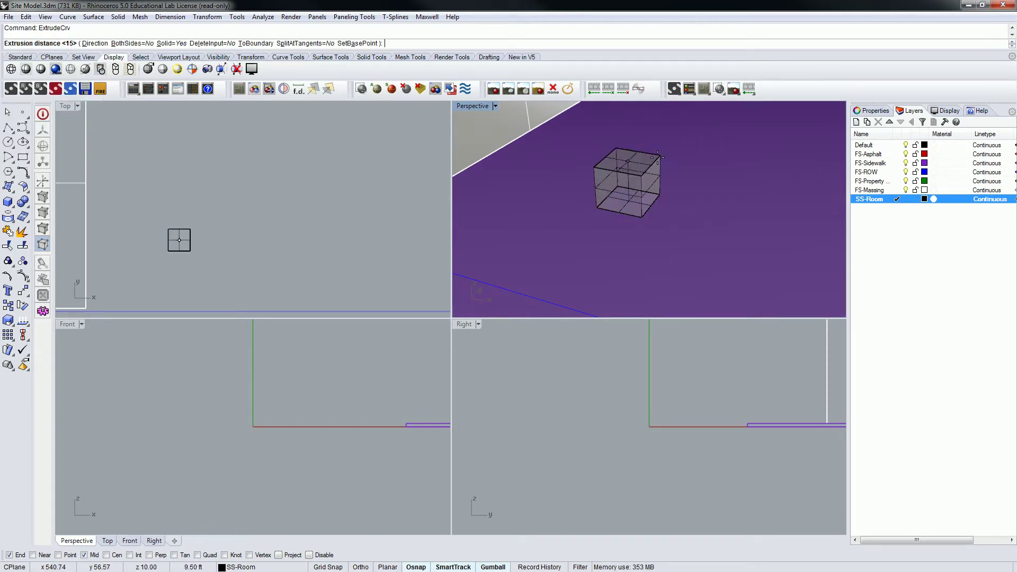
click(627, 160)
right_drag(642, 164, 625, 189)
Explode the box and delete its front face to leave an open-fronted room
click(625, 189)
text(Explod)
key(Return)
click(619, 201)
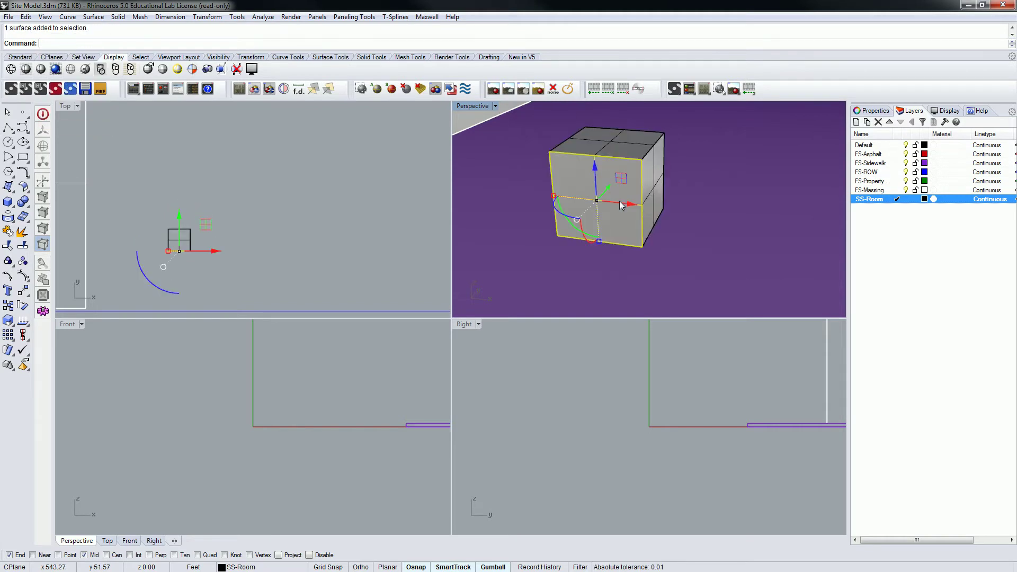
key(Delete)
scroll(617, 211, up, 5)
scroll(612, 212, up, 3)
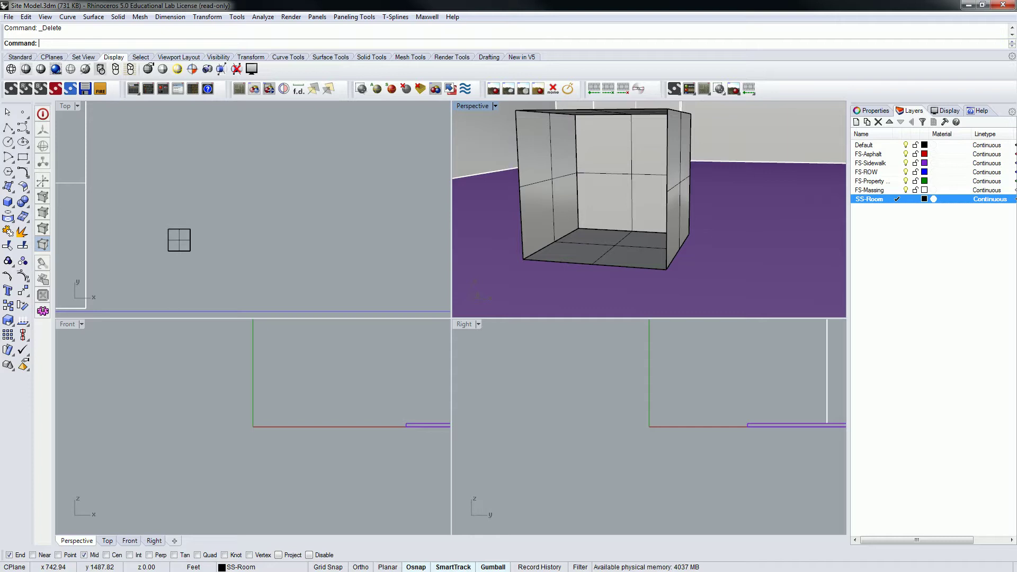
Open the first studio photo, with white backdrop and wooden stool, full size, then return to Rhino
key(alt+Tab)
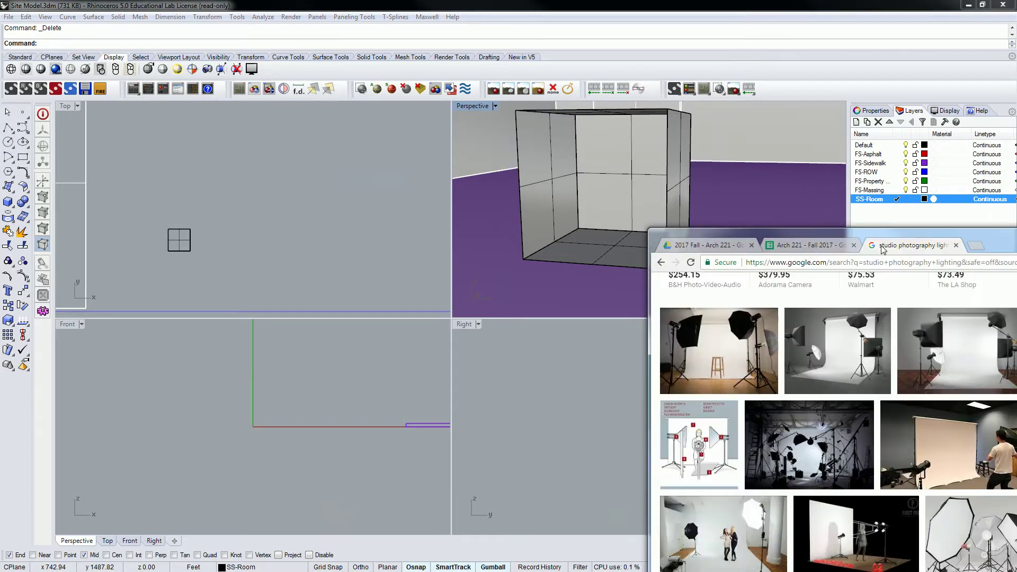
scroll(649, 303, down, 4)
scroll(513, 273, up, 4)
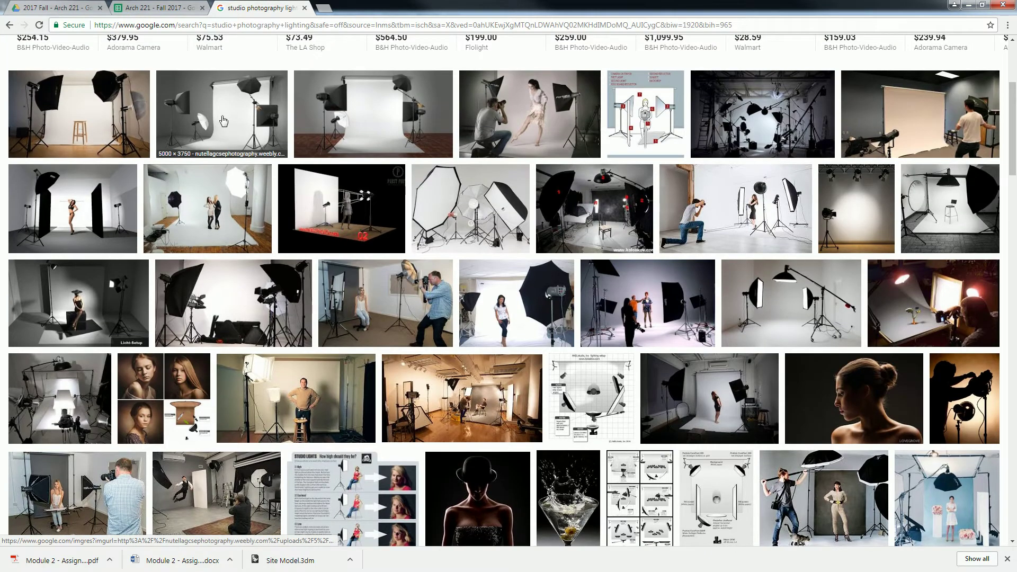
click(132, 113)
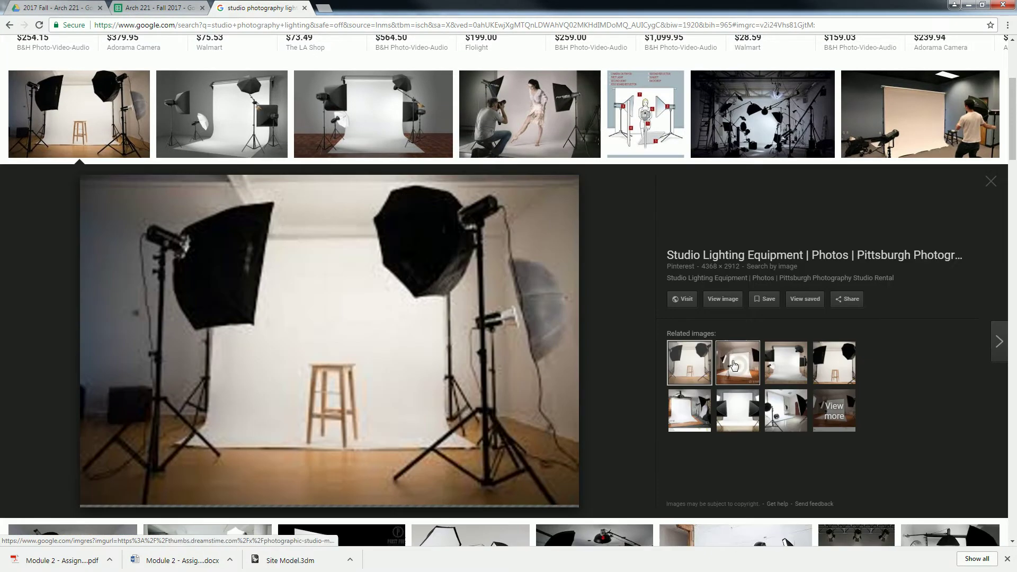
click(727, 298)
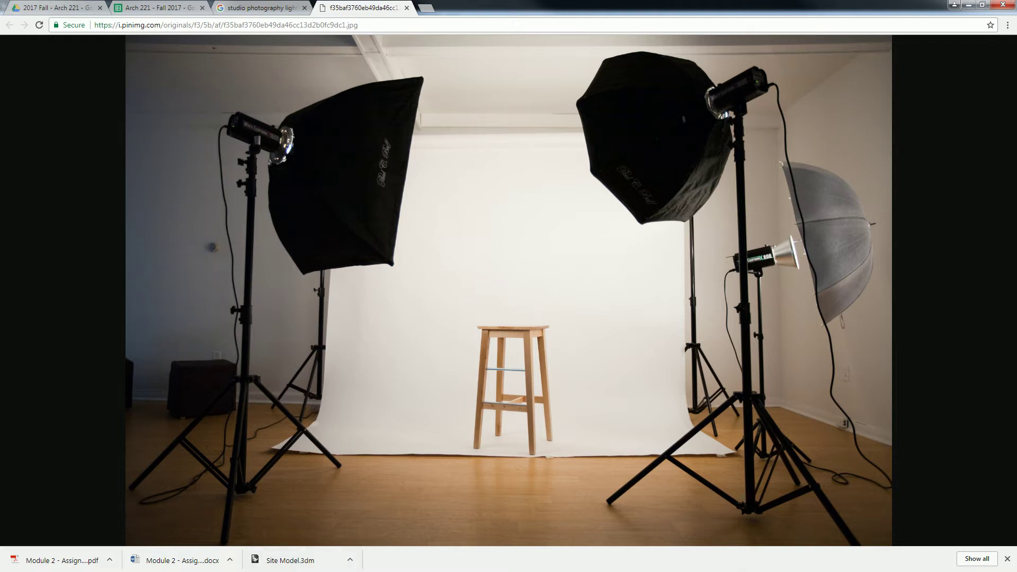
key(alt+Tab)
Fillet the floor to the back wall with FilletSrf at radius 2
right_drag(717, 246, 650, 249)
text(Fil)
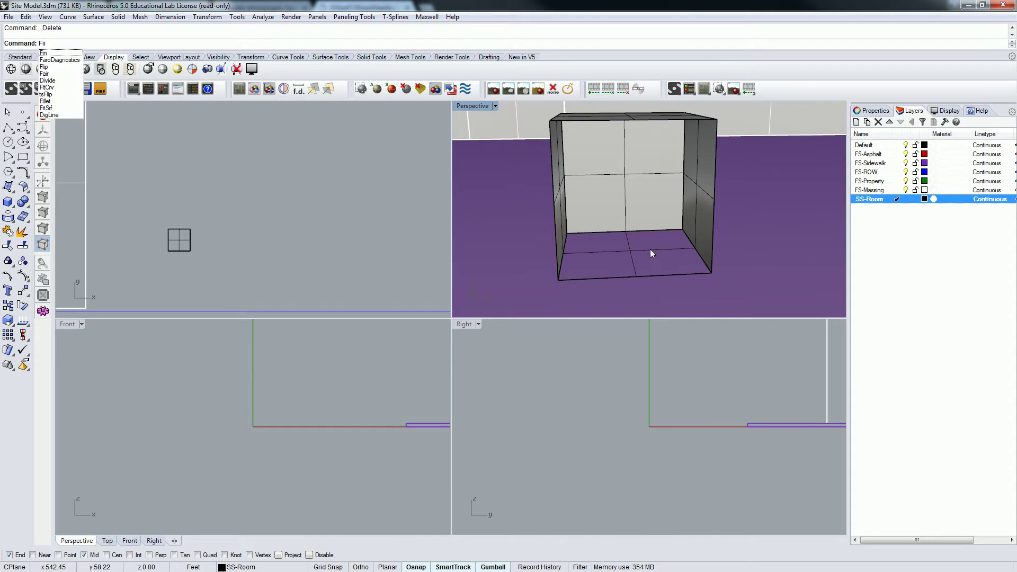
text(let)
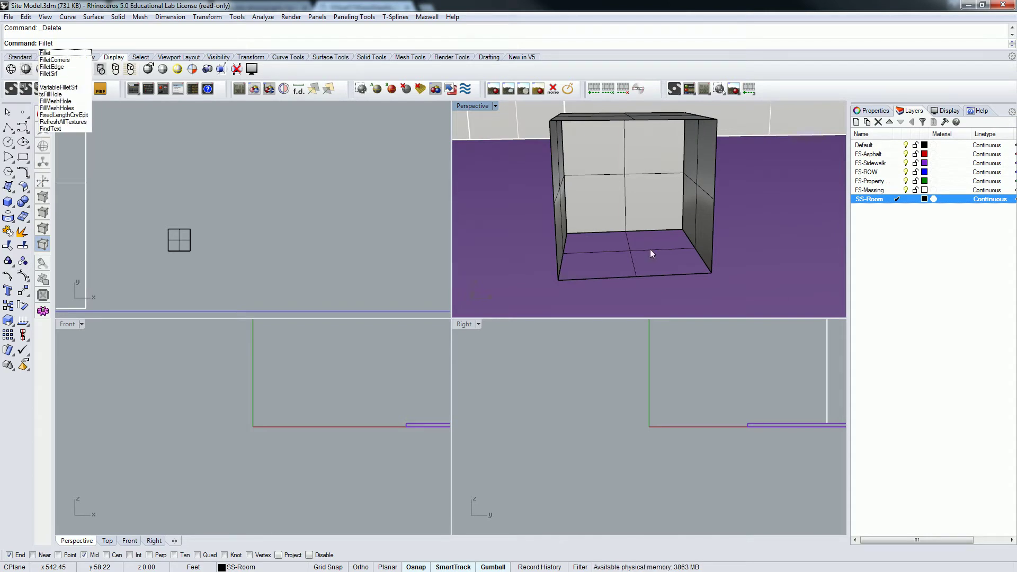
key(Return)
key(Escape)
text(F)
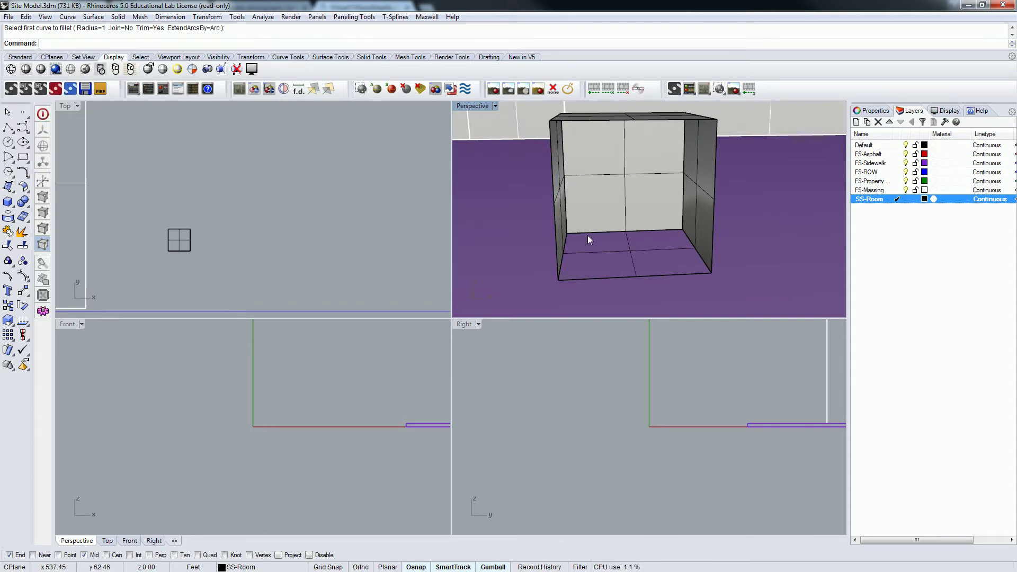
text(i)
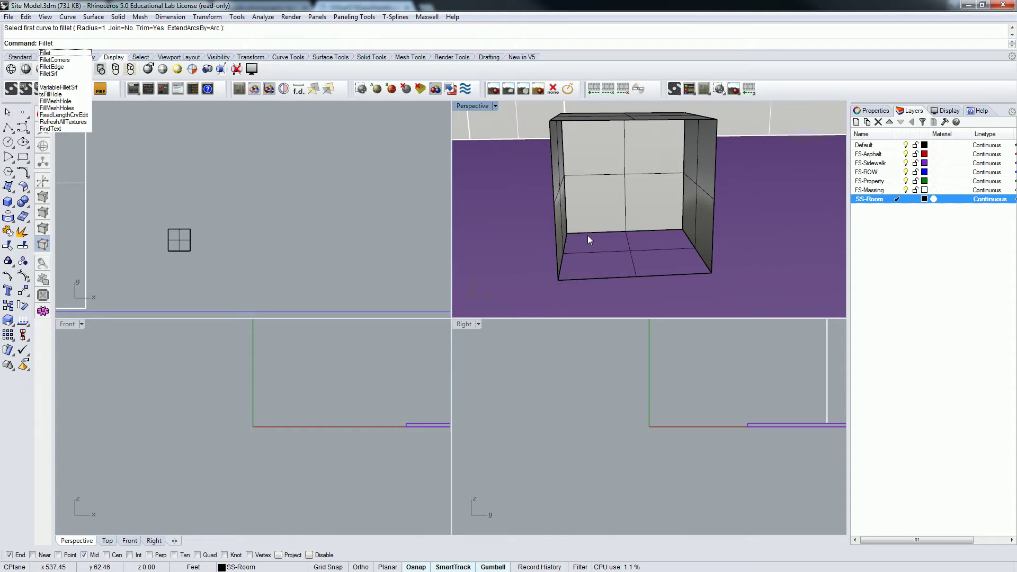
text(lletSrf)
key(Return)
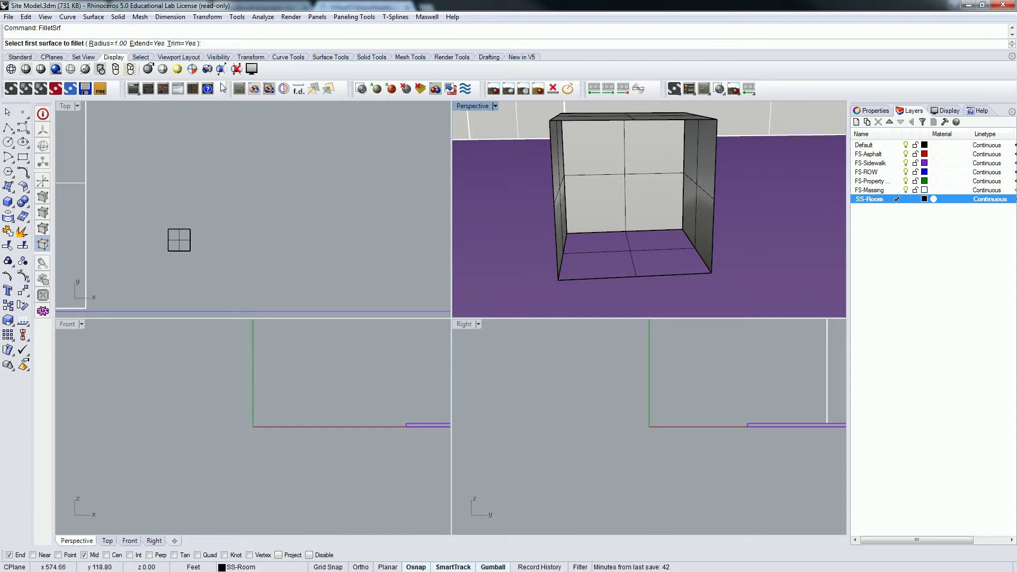
click(118, 44)
text(2)
key(Return)
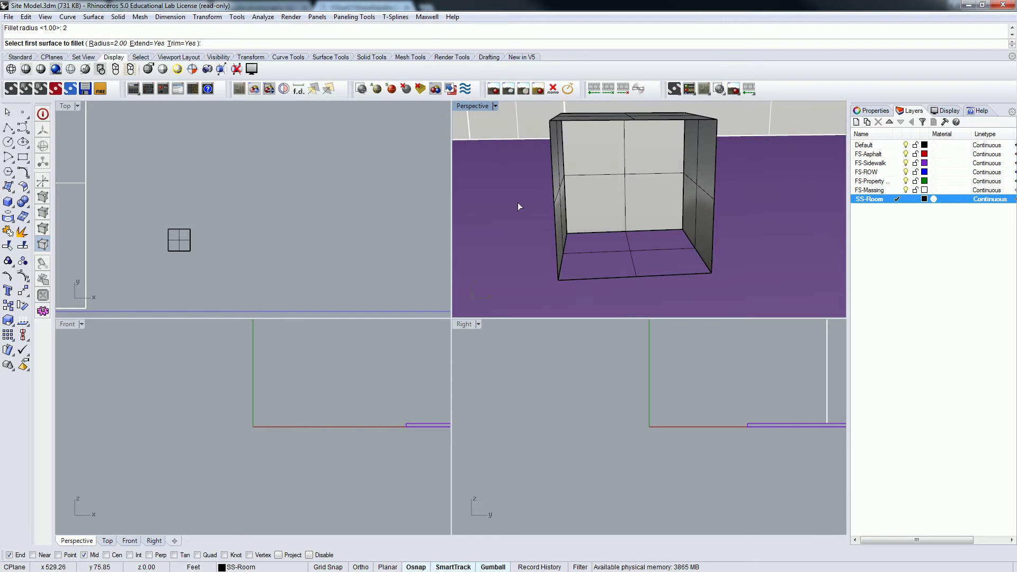
click(645, 249)
click(637, 229)
Fillet the floor to the side wall, then try blending the side and back fillets
right_drag(638, 229, 685, 228)
right_click(575, 230)
click(577, 238)
click(561, 213)
right_click(583, 237)
click(578, 233)
click(607, 221)
Retry the corner fillet, undo the failed result, and clear the selection
right_click(686, 251)
click(685, 251)
click(697, 238)
right_click(686, 228)
click(685, 228)
click(652, 222)
scroll(685, 222, up, 5)
key(ctrl+z)
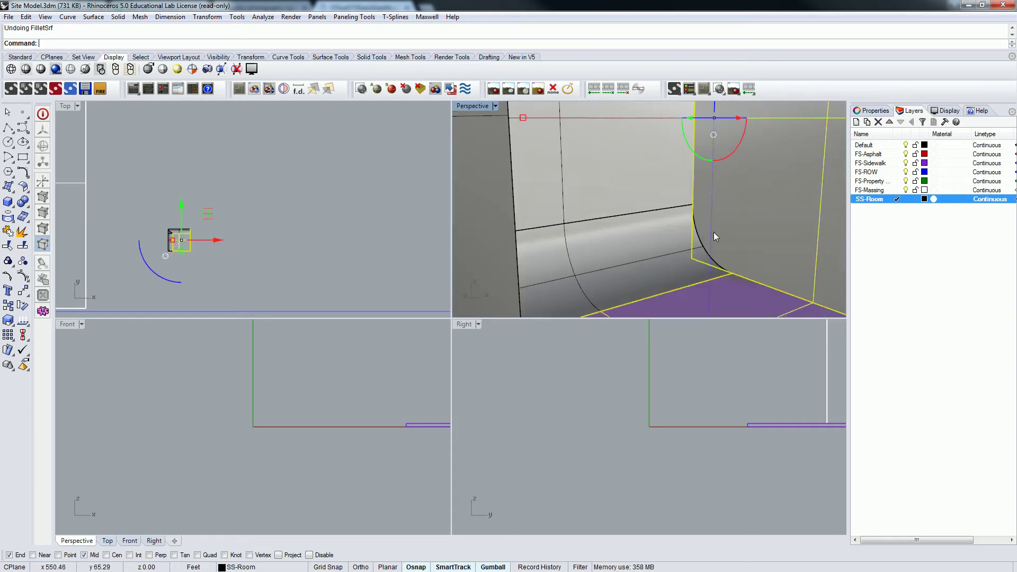
scroll(720, 245, down, 5)
scroll(610, 257, down, 2)
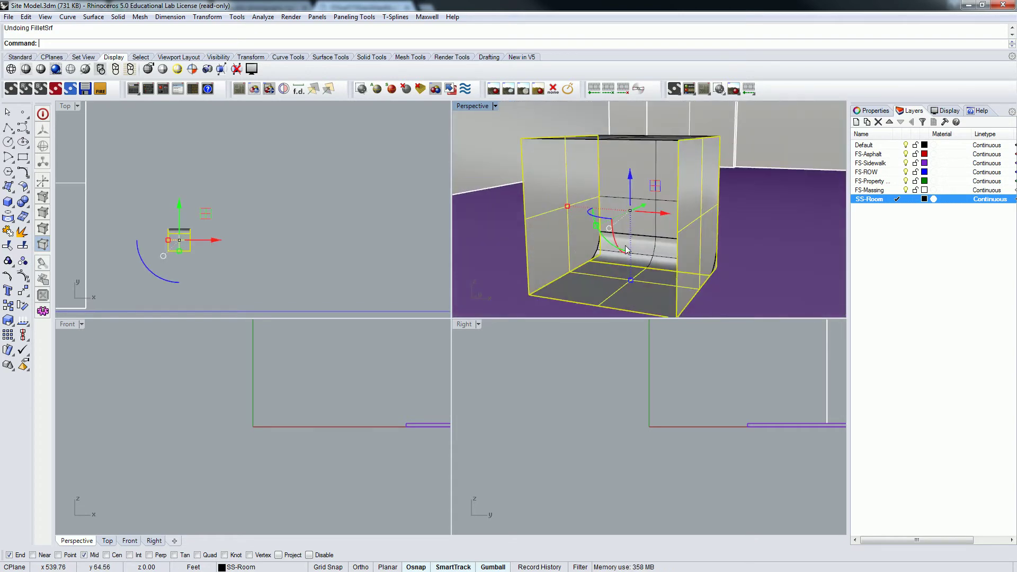
key(Escape)
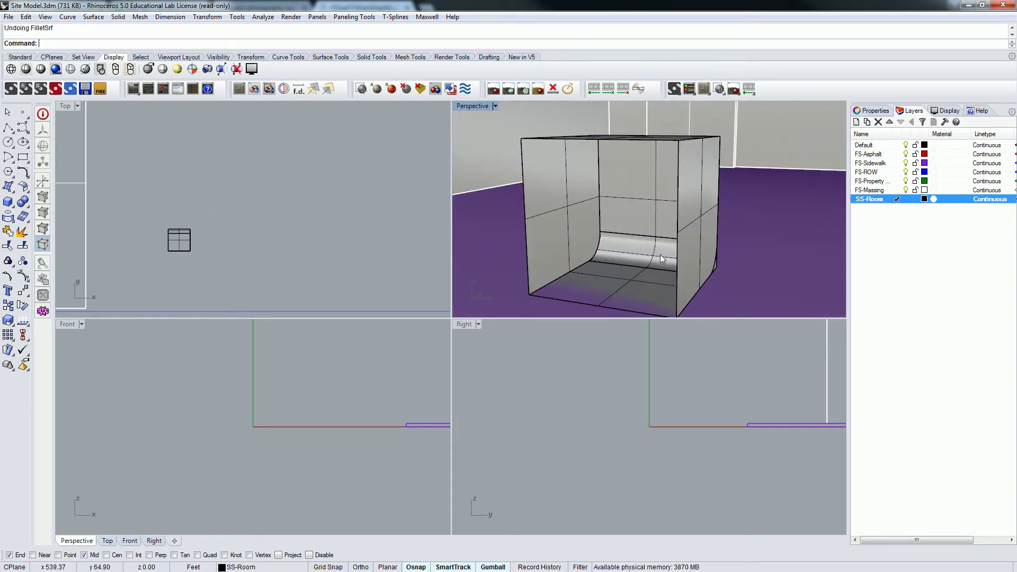
Fillet the floor with the left wall, then the floor with the right wall
key(Return)
click(592, 272)
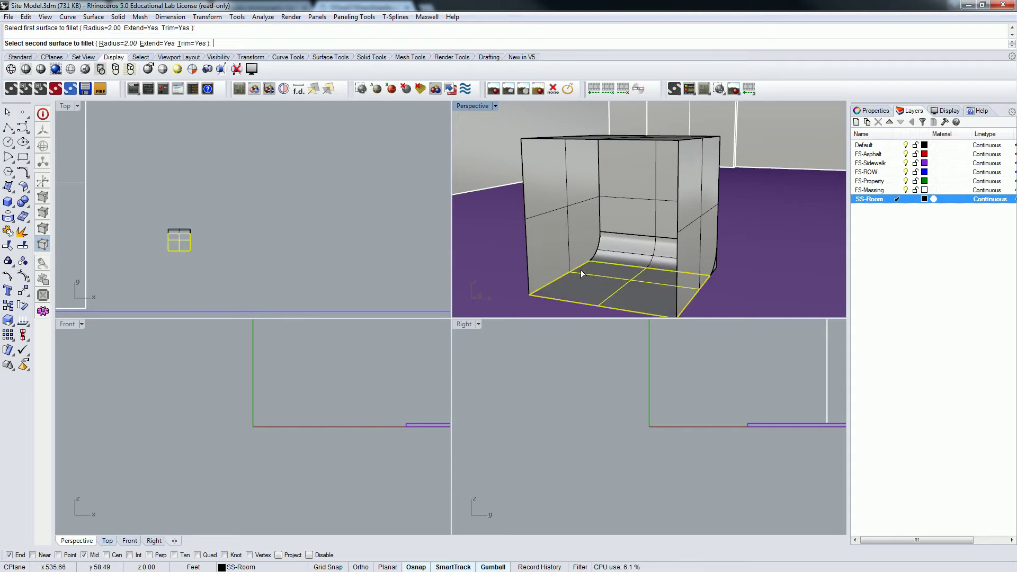
click(565, 257)
right_drag(603, 261, 689, 278)
key(Return)
click(688, 278)
click(748, 243)
Inspect the lower corner, try moving a fillet edge curve, then undo the move
right_drag(749, 243, 580, 260)
scroll(579, 257, up, 5)
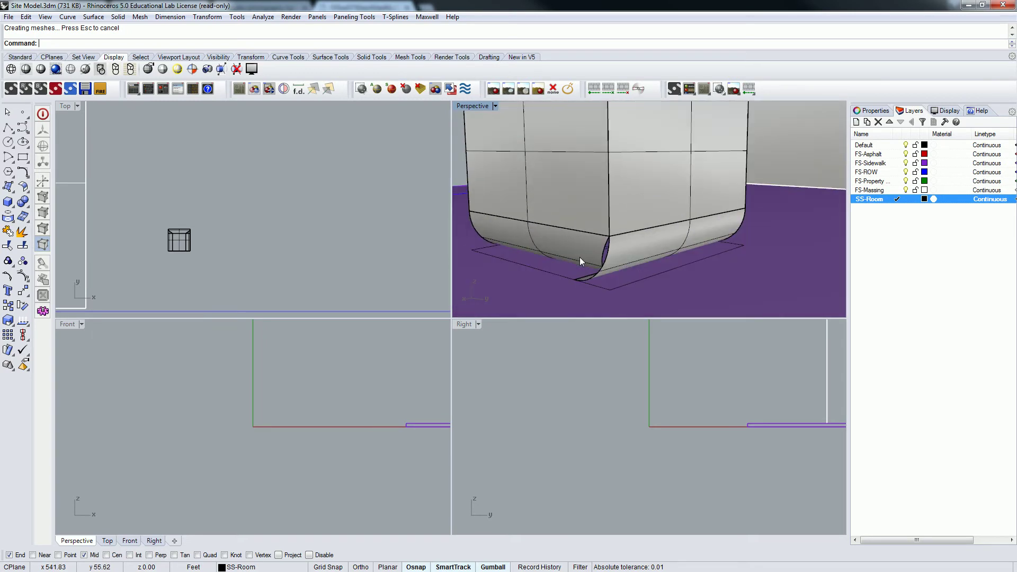
right_drag(642, 251, 666, 265)
click(659, 259)
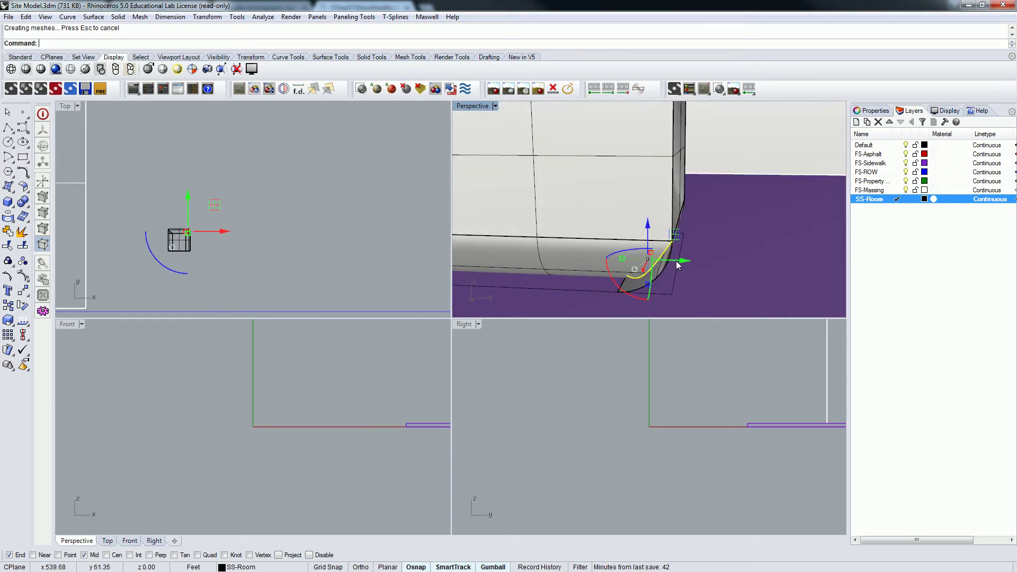
drag(683, 263, 733, 258)
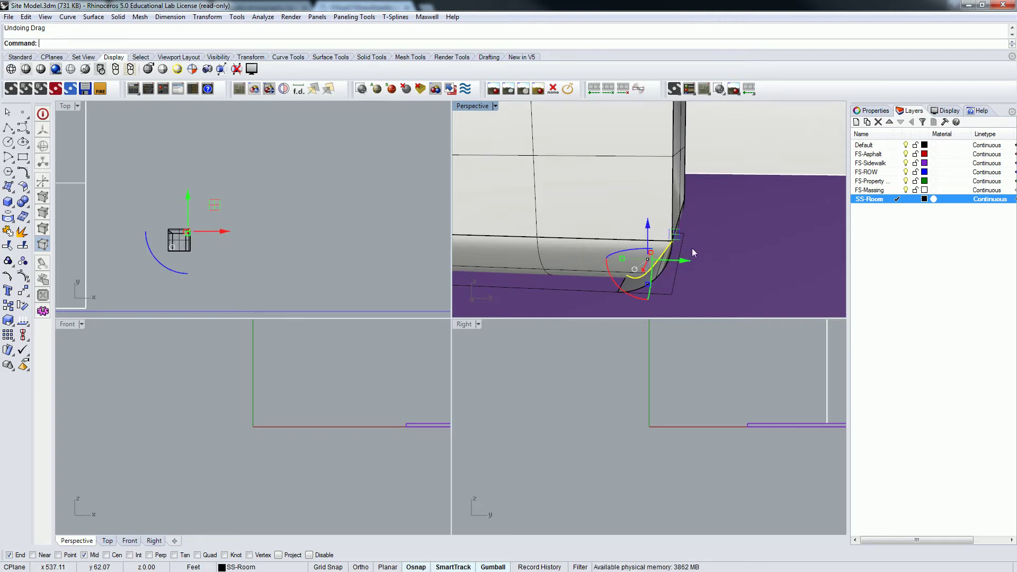
key(ctrl+z)
key(Escape)
mouse_move(722, 254)
right_down()
mouse_move(606, 226)
mouse_move(737, 242)
right_up()
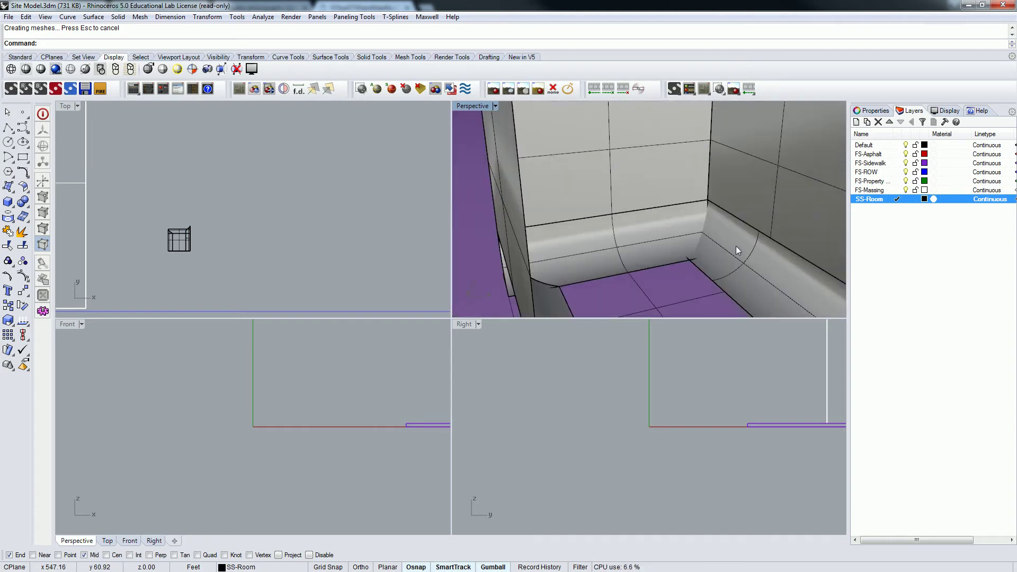
Attempt a FilletSrf between two adjoining walls, which fails
text(Filletr)
key(Return)
text(FilletS)
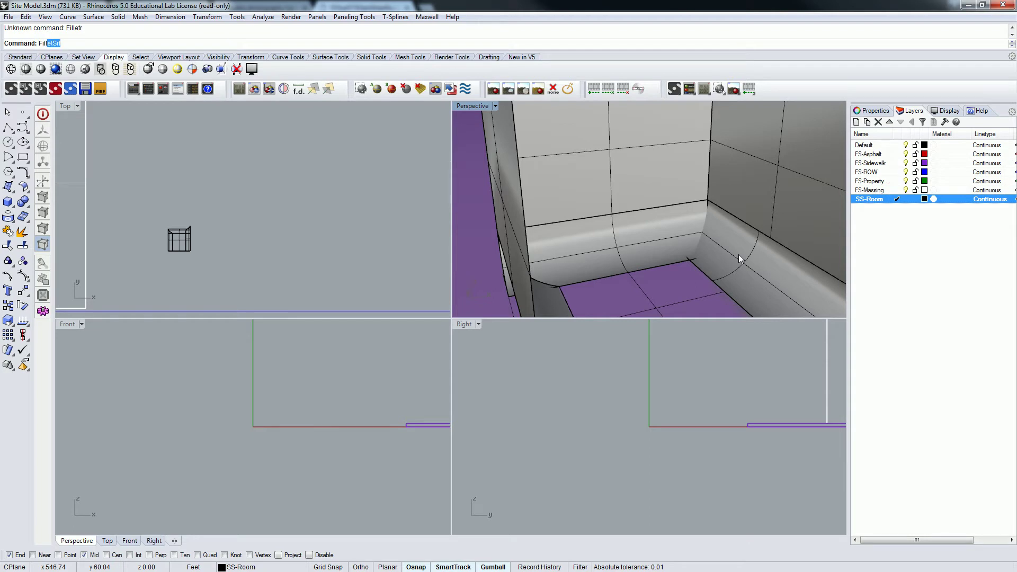
key(Return)
click(759, 253)
click(651, 232)
Examine the fillet corner and try moving a selected fillet edge
scroll(641, 240, down, 6)
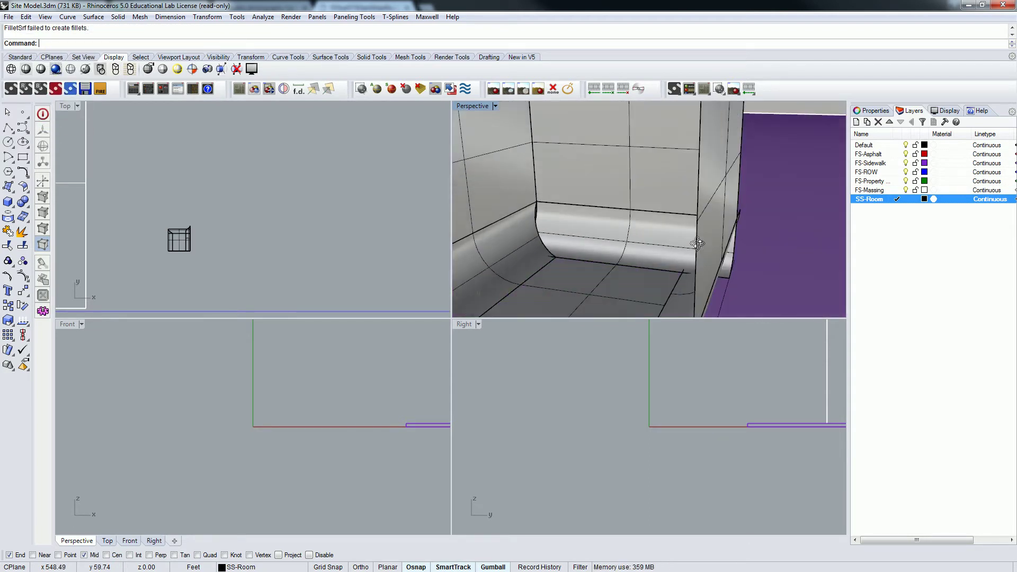
scroll(604, 240, up, 5)
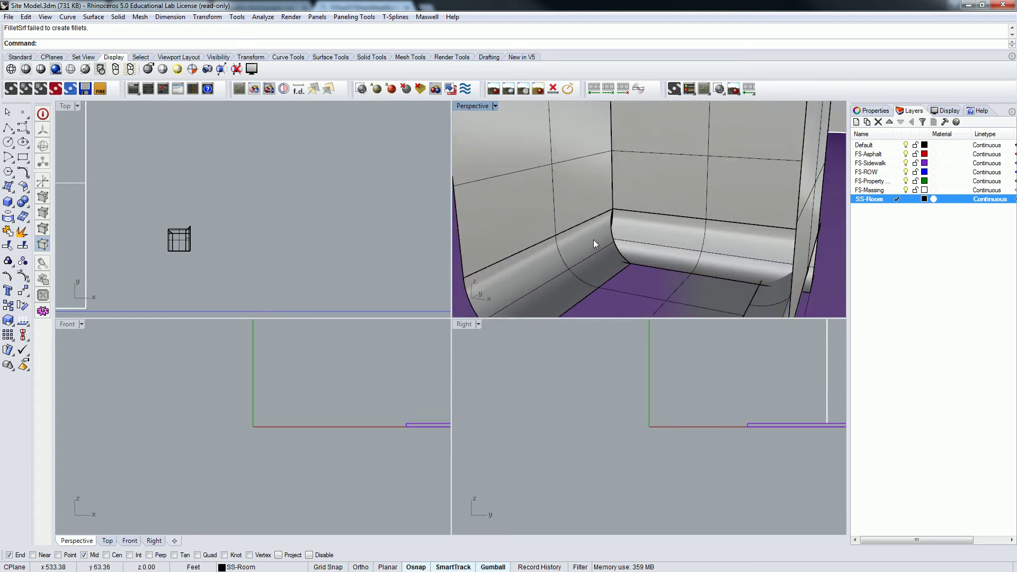
scroll(721, 238, up, 3)
right_drag(721, 238, 615, 270)
click(617, 265)
drag(554, 256, 524, 252)
right_drag(609, 249, 690, 249)
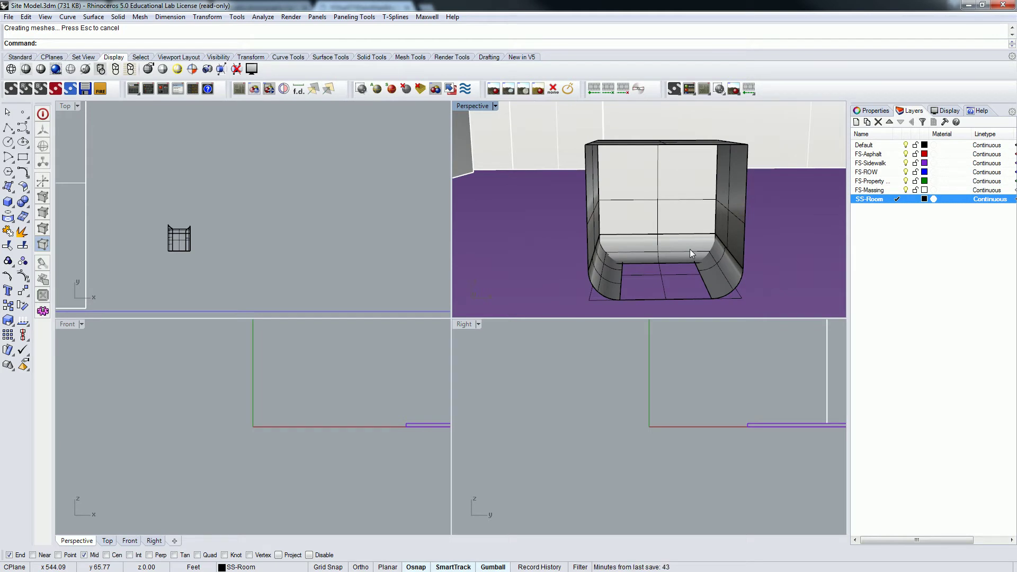
Extrude a vertical panel upward from the left fillet's front surface edge
right_drag(689, 249, 611, 259)
click(614, 268)
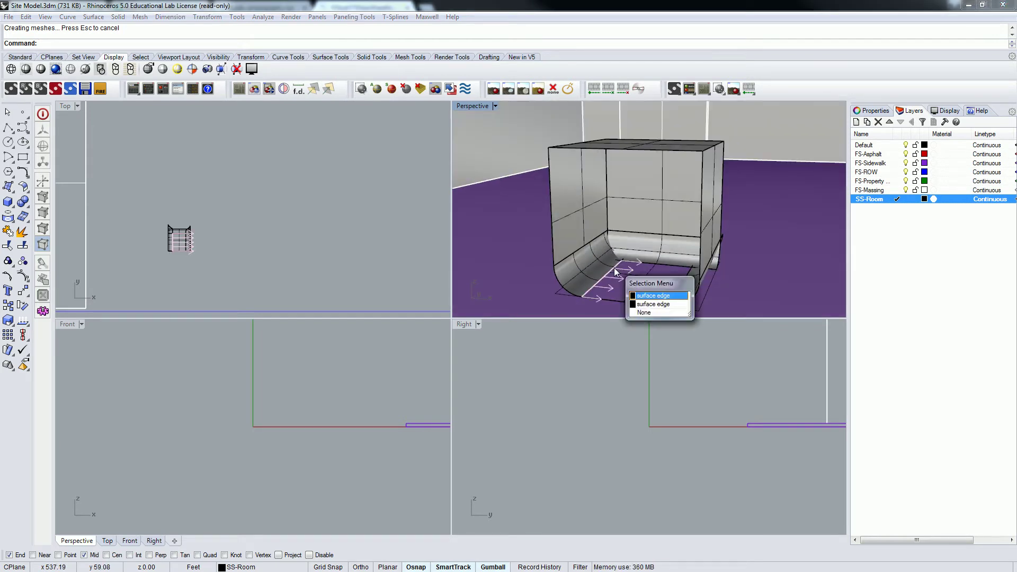
click(666, 298)
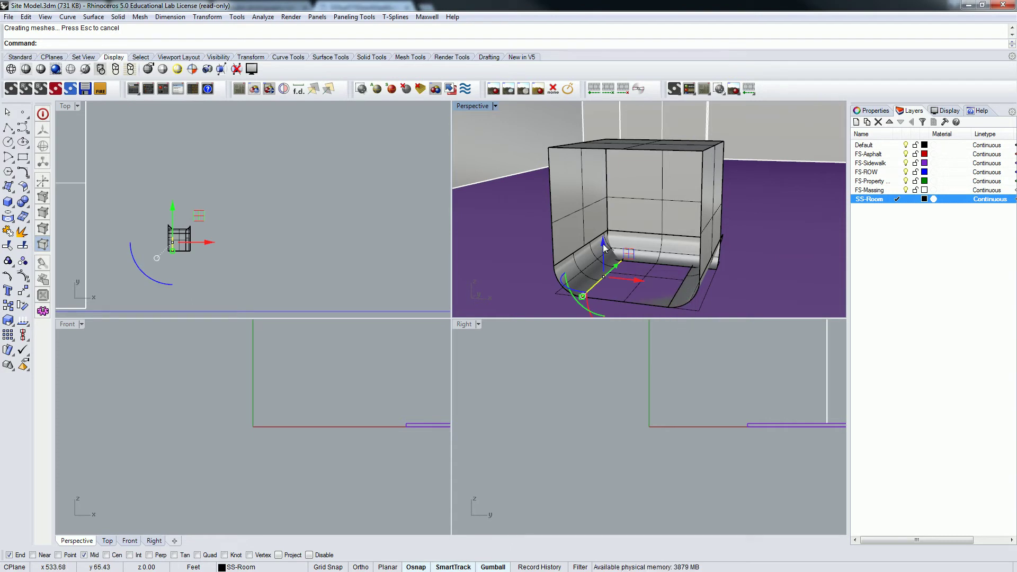
drag(604, 245, 608, 204)
right_drag(608, 204, 634, 234)
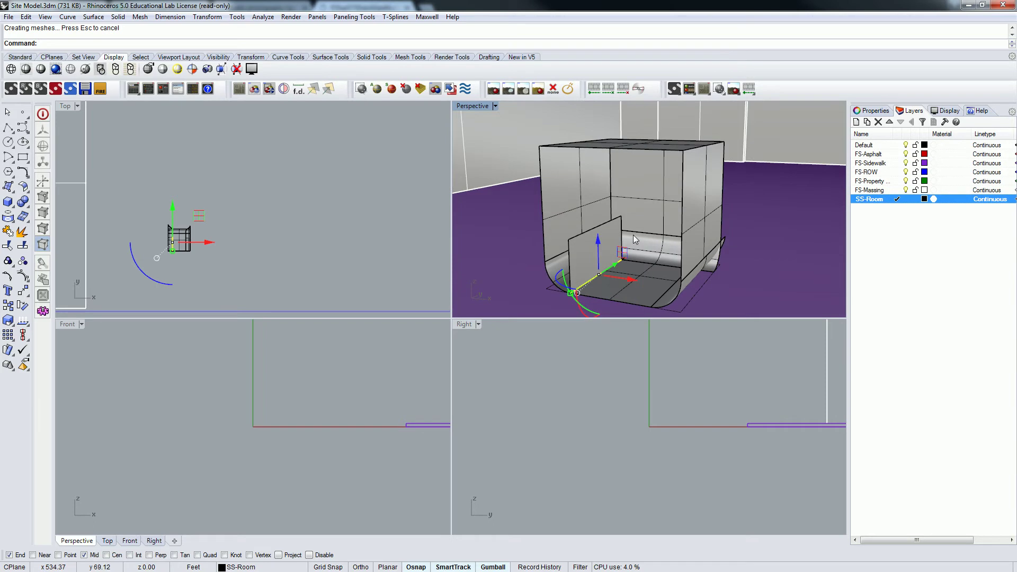
key(Escape)
Slide the new panel along the Y axis into cutting position
click(621, 242)
right_drag(660, 233, 671, 233)
drag(672, 233, 694, 240)
key(Escape)
right_drag(761, 223, 784, 226)
Trim the fillet end beyond the first panel, then delete that panel
text(trim)
key(Return)
scroll(783, 225, up, 5)
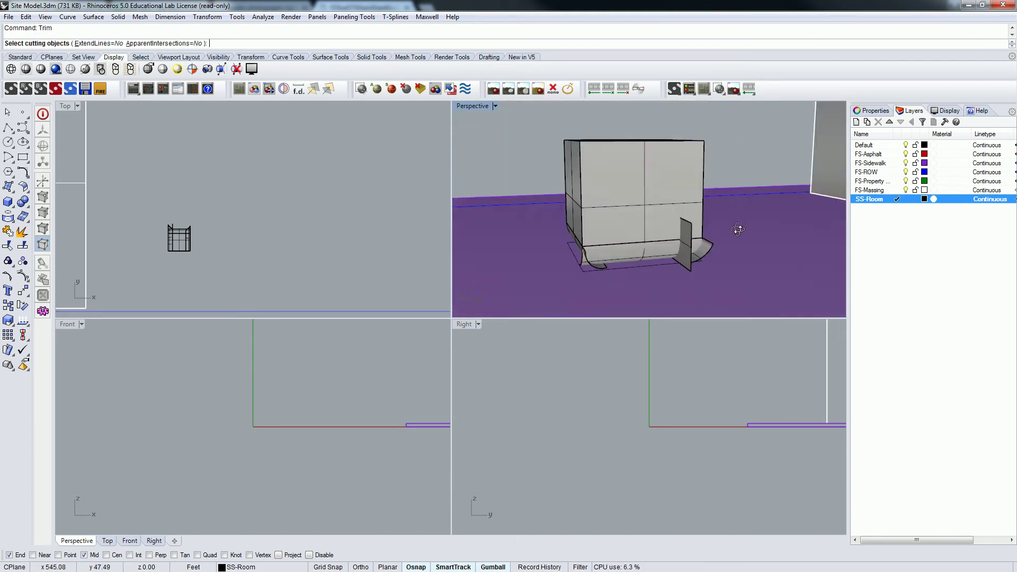
click(690, 246)
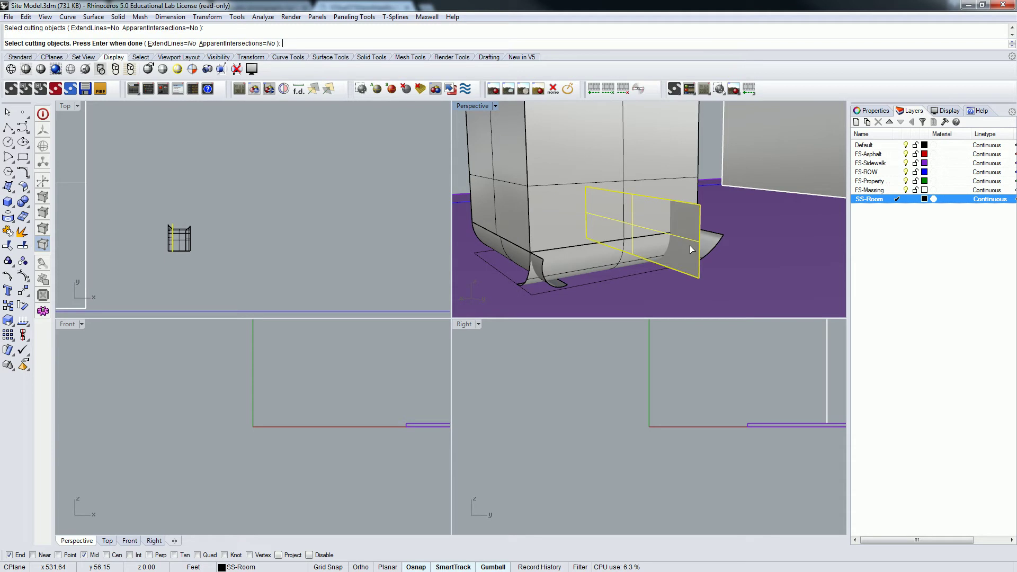
right_drag(710, 248, 643, 248)
key(Return)
click(685, 252)
key(Return)
right_drag(726, 254, 679, 235)
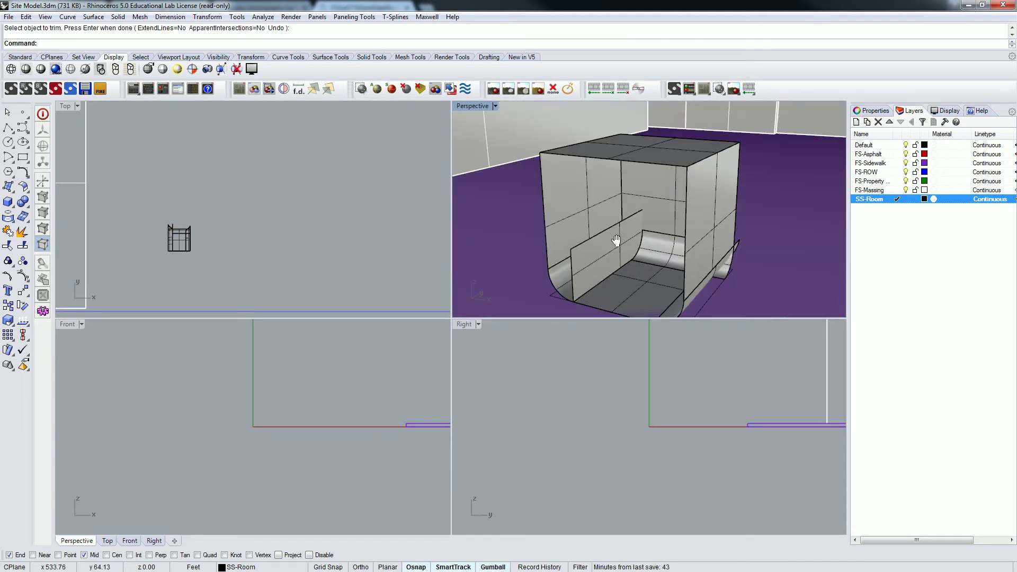
click(679, 234)
key(Delete)
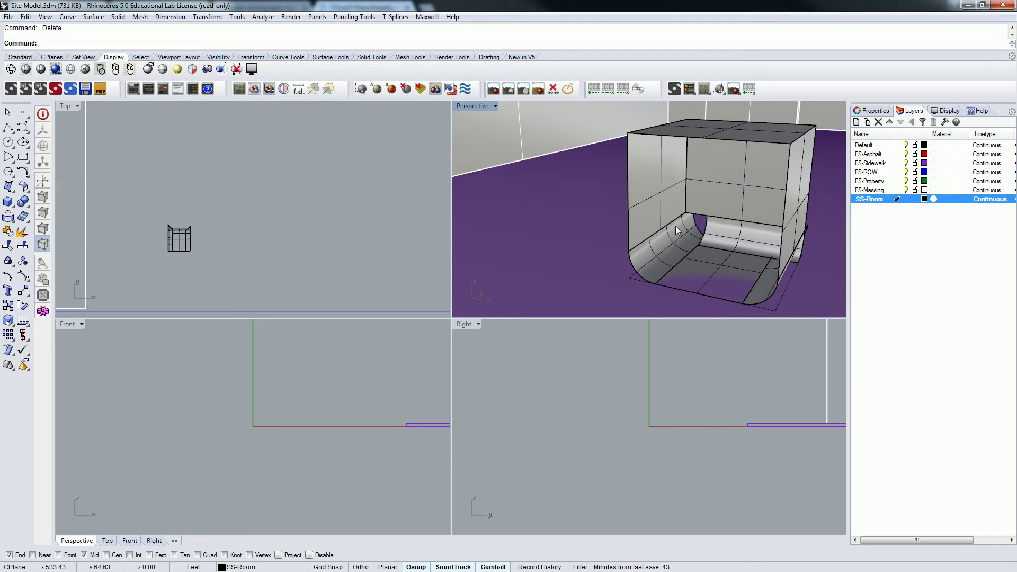
Extrude a second vertical panel upward from the other fillet's surface edge
scroll(675, 225, up, 5)
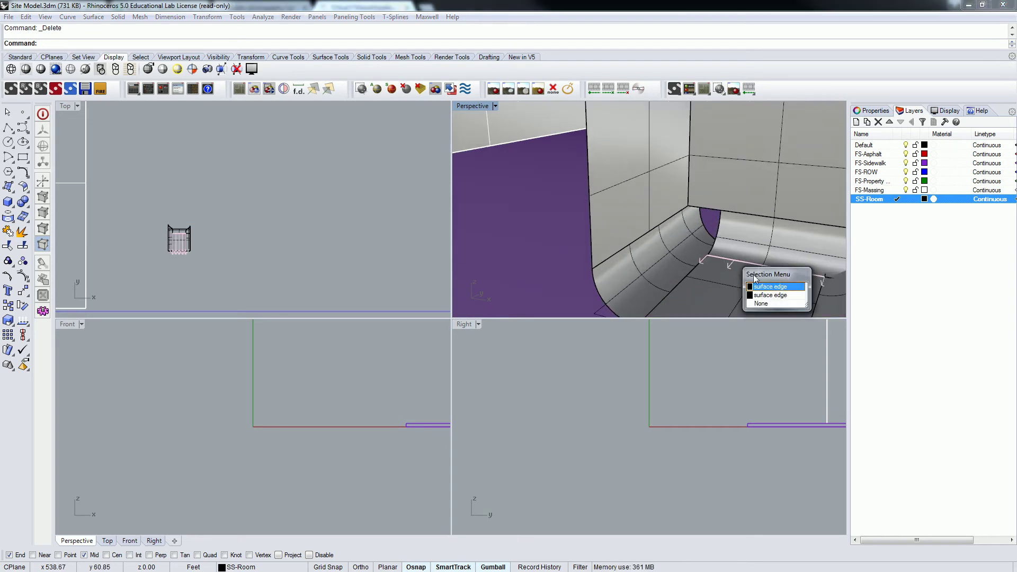
click(783, 289)
drag(764, 232, 770, 147)
key(Escape)
key(ctrl+z)
click(739, 261)
key(Escape)
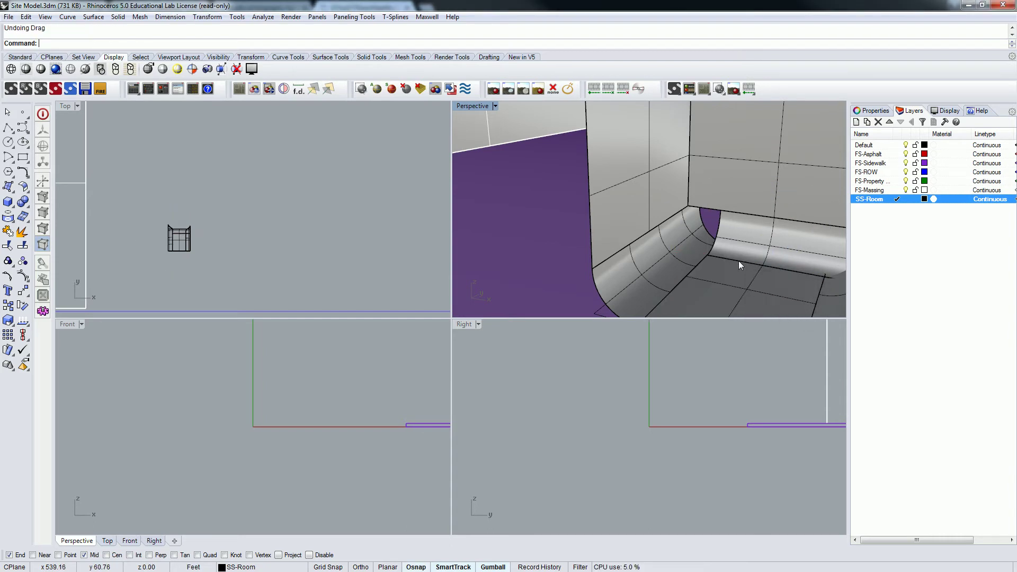
ctrl+shift+click(743, 263)
click(792, 289)
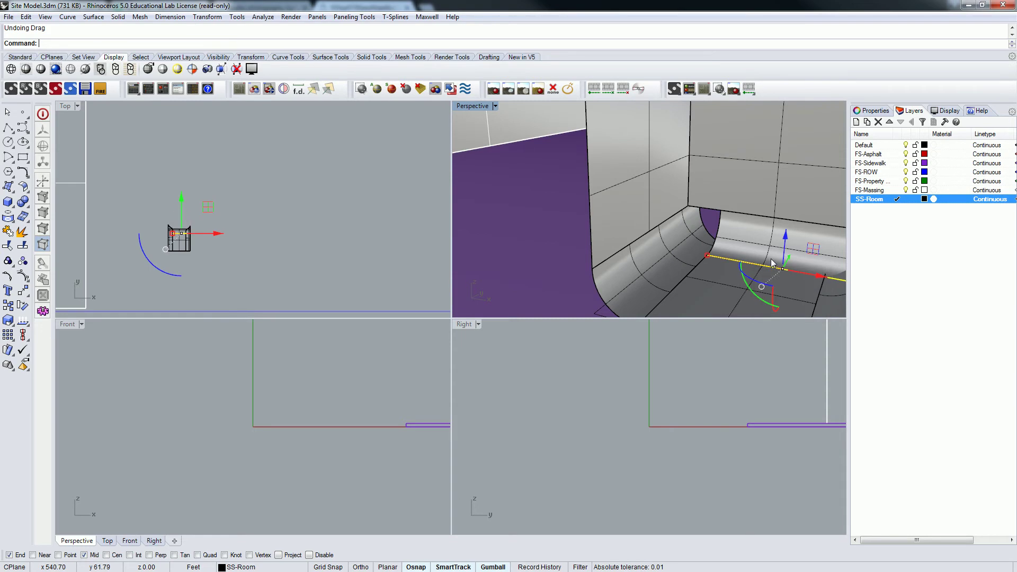
drag(786, 240, 793, 167)
Slide the second panel left along the X axis to the corner
click(708, 209)
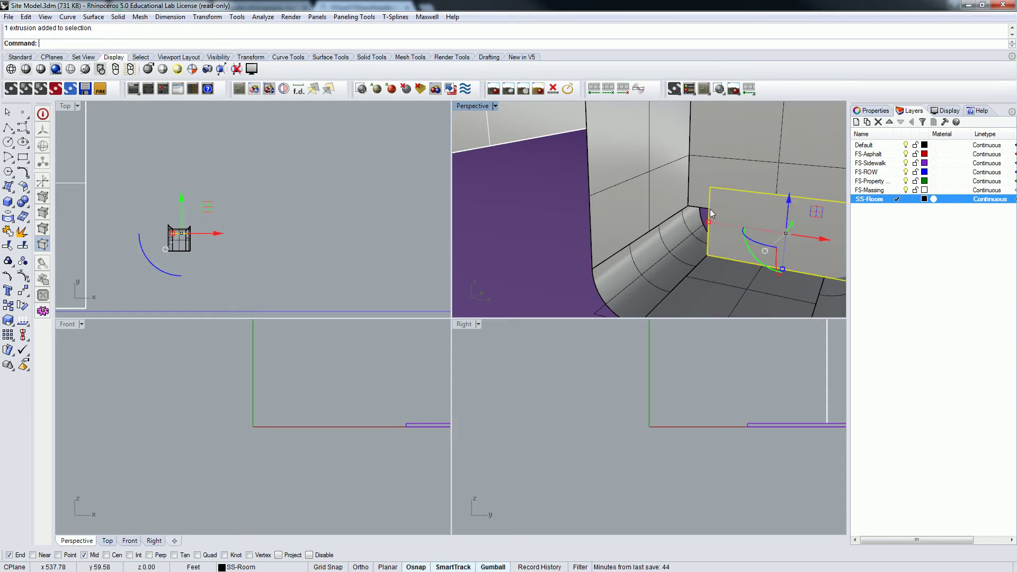
key(Escape)
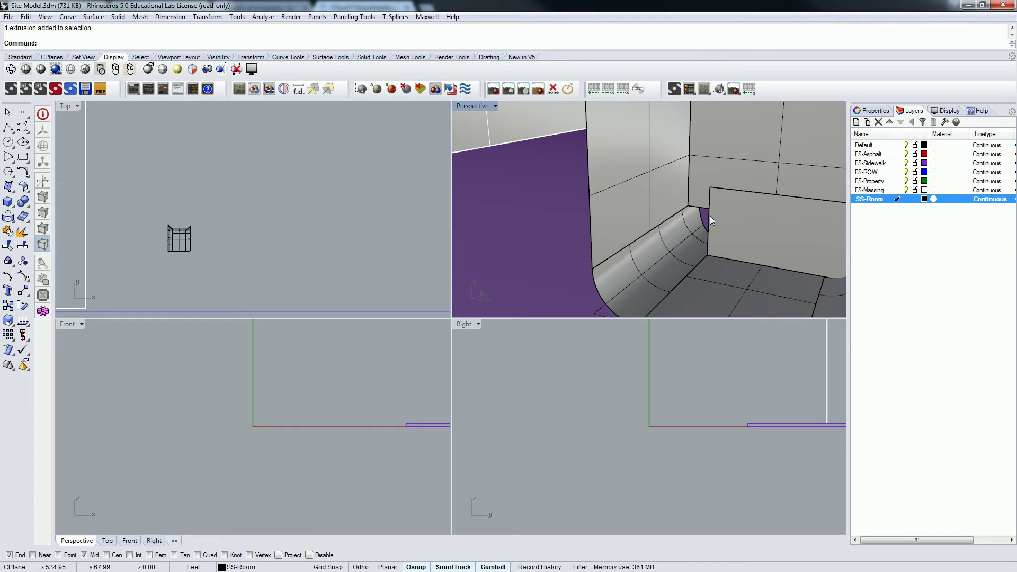
click(708, 216)
key(Escape)
click(709, 217)
drag(736, 224, 671, 224)
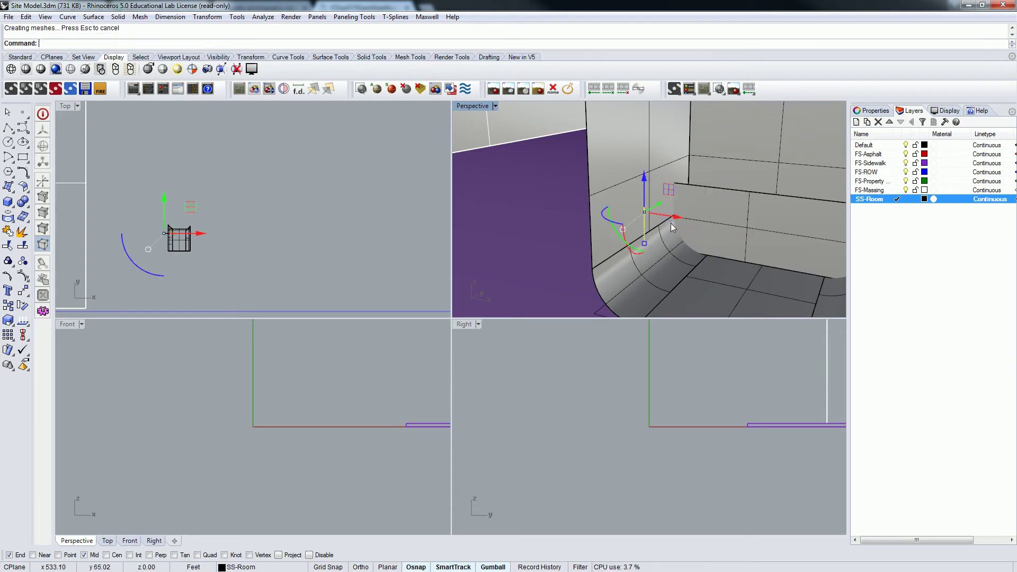
key(Escape)
scroll(670, 223, down, 10)
Trim the fillet part past the second panel and delete the panel
text(Trim)
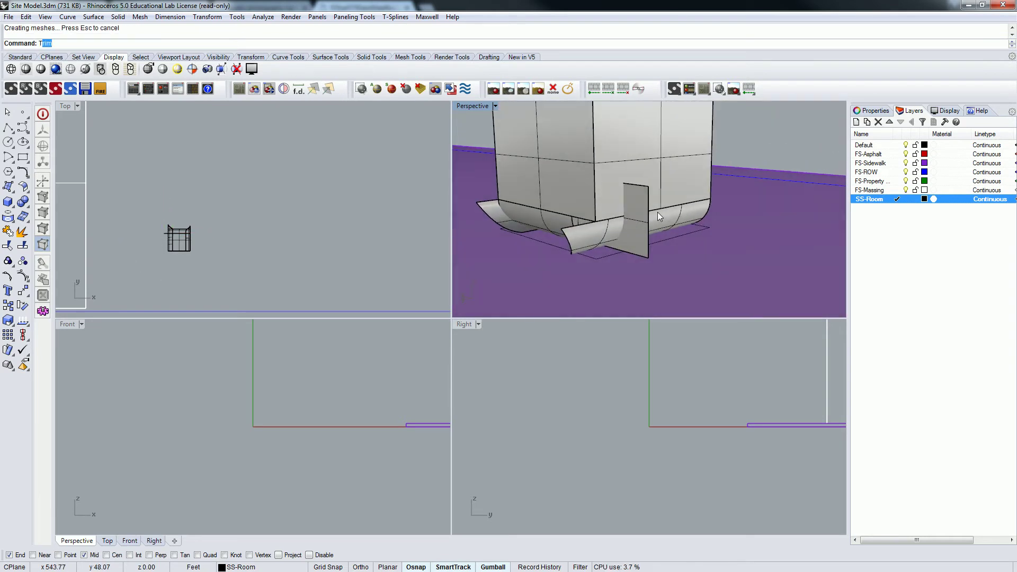
key(Return)
click(623, 240)
key(Return)
click(595, 227)
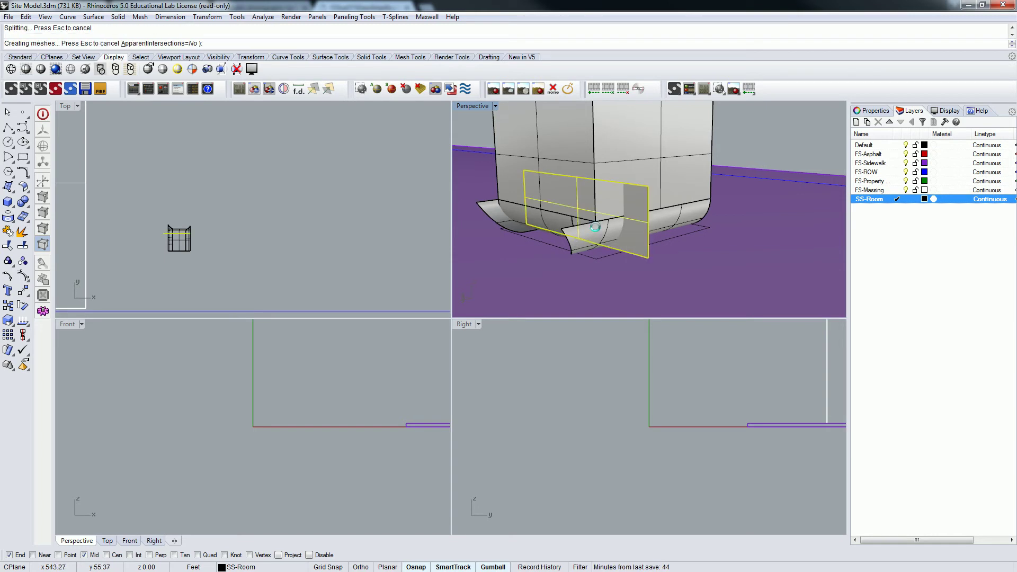
key(Return)
click(647, 238)
key(Delete)
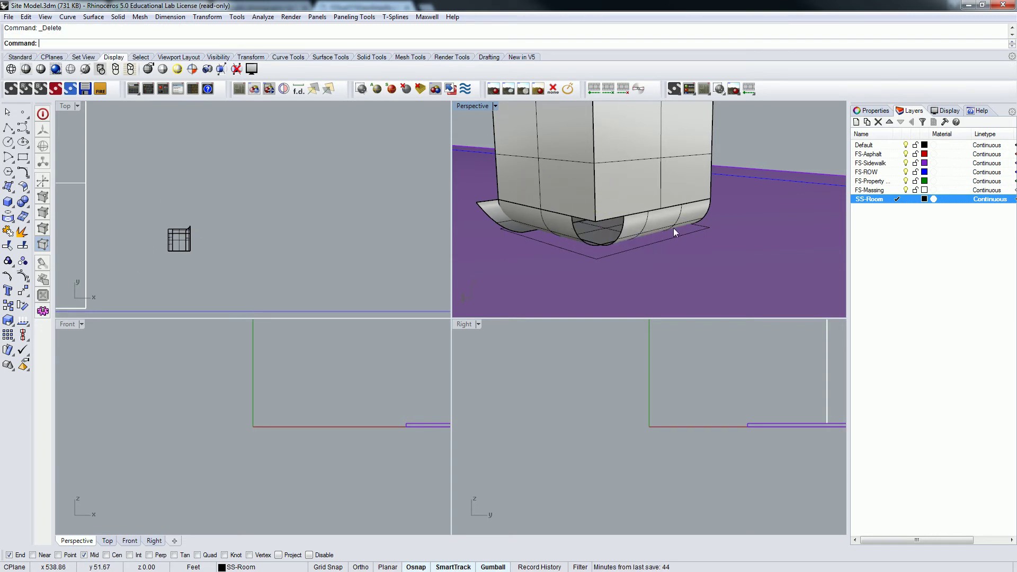
scroll(673, 232, up, 10)
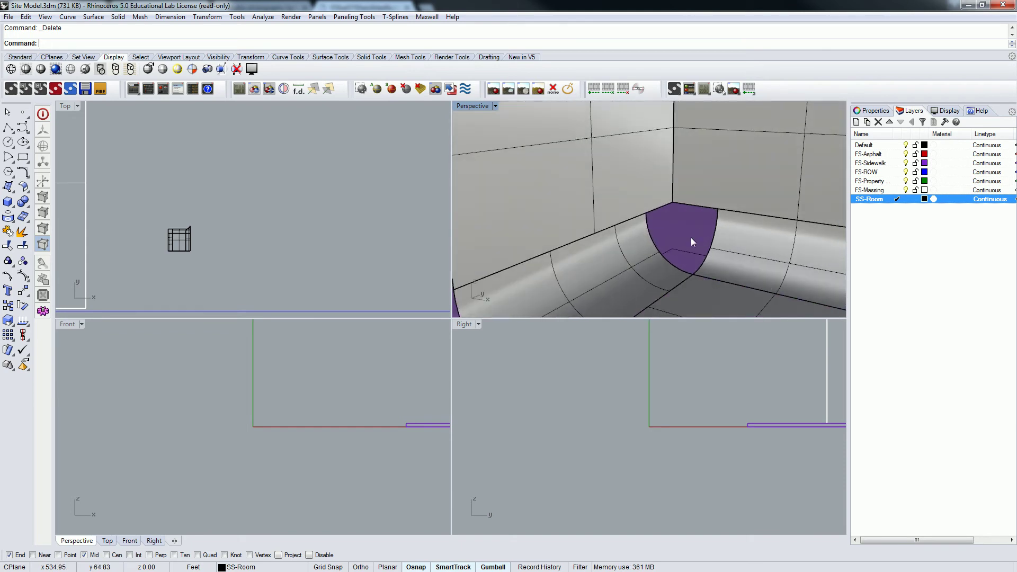
right_drag(691, 238, 740, 237)
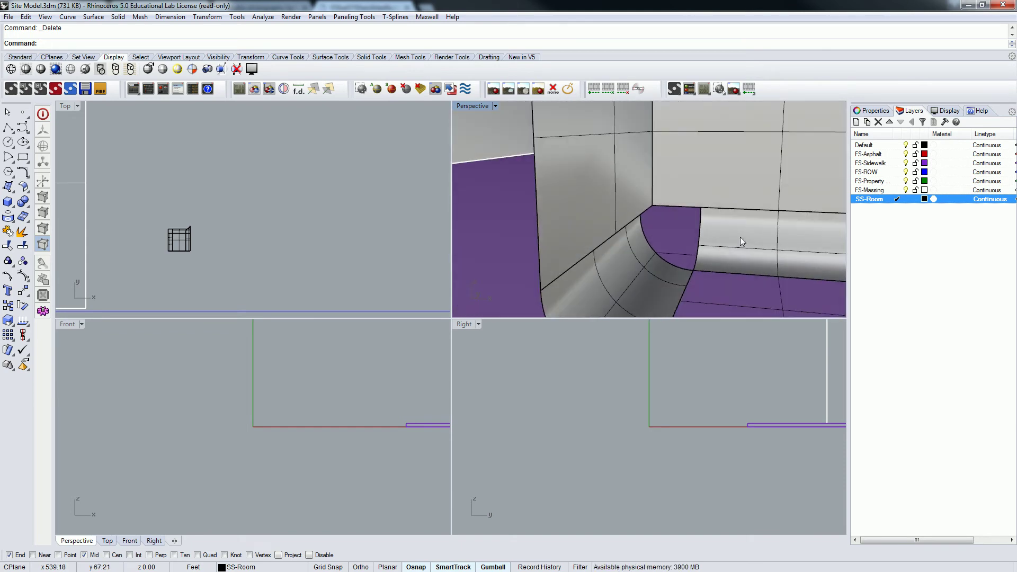
right_drag(740, 237, 732, 256)
text(Filletr)
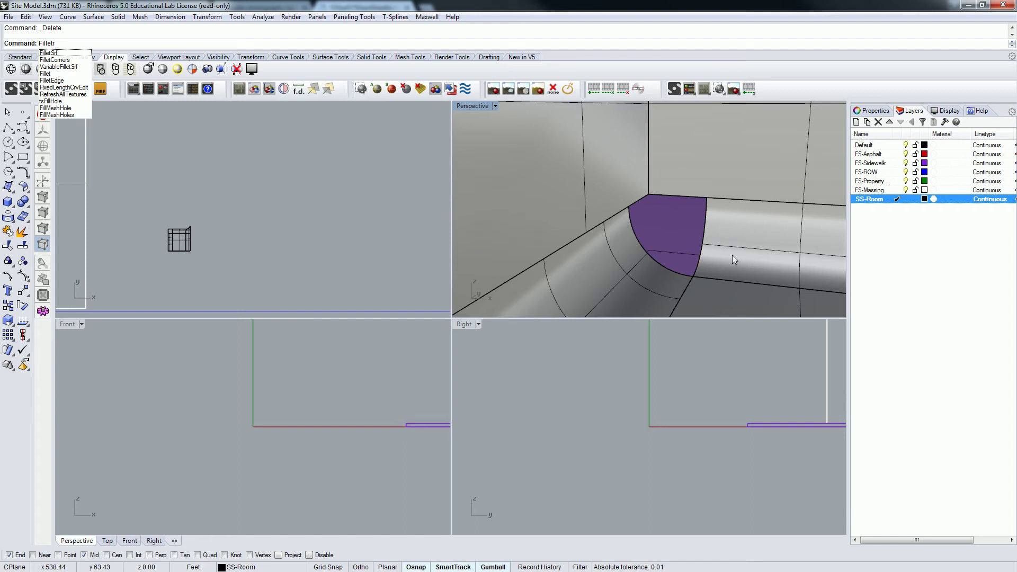
key(BackSpace)
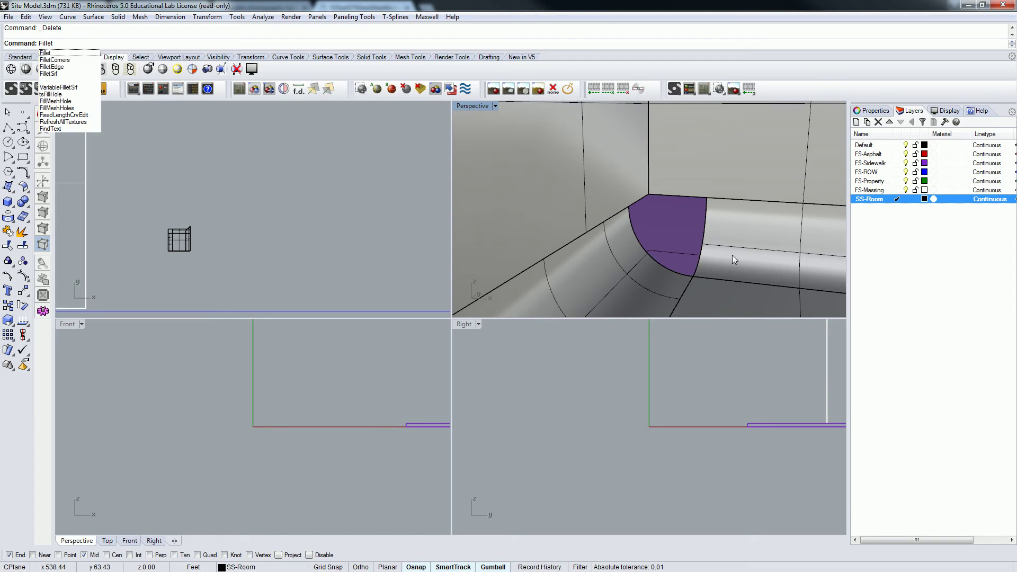
text(srf)
key(Return)
click(667, 288)
click(736, 251)
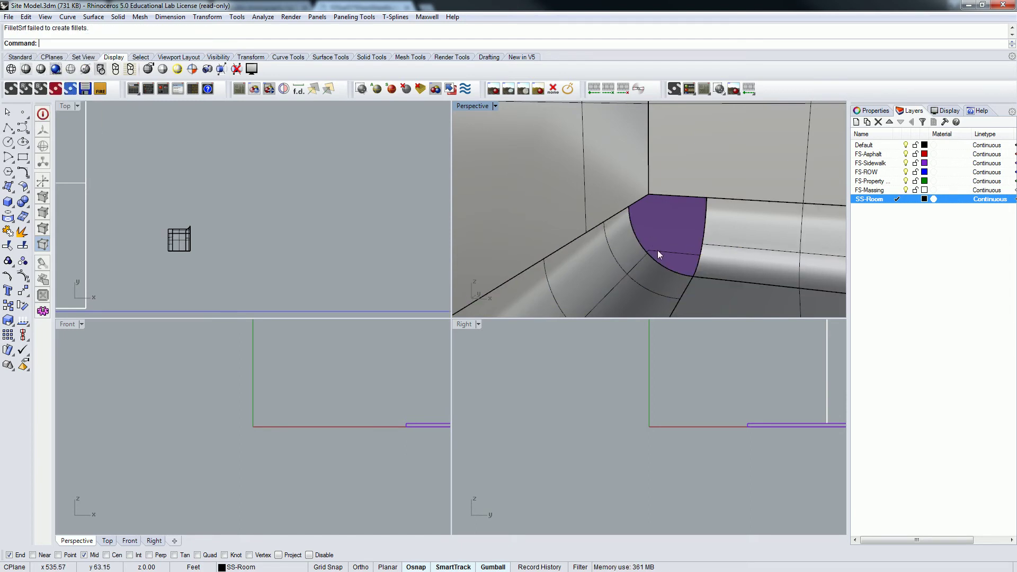
click(705, 245)
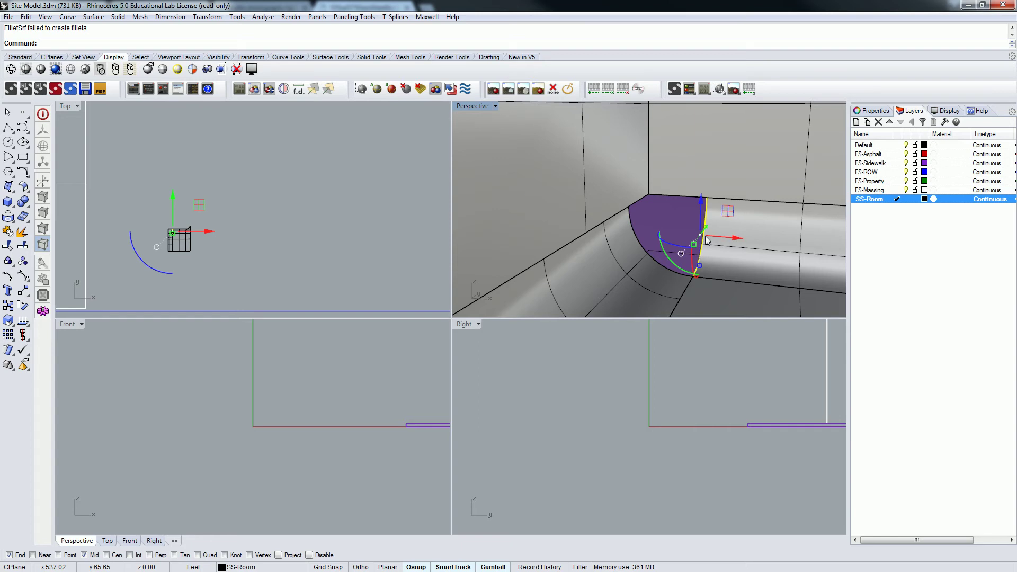
Revolve the arc 90 degrees about a vertical axis from its lower endpoint into the back corner
right_drag(758, 225, 752, 227)
text(revolv)
key(Return)
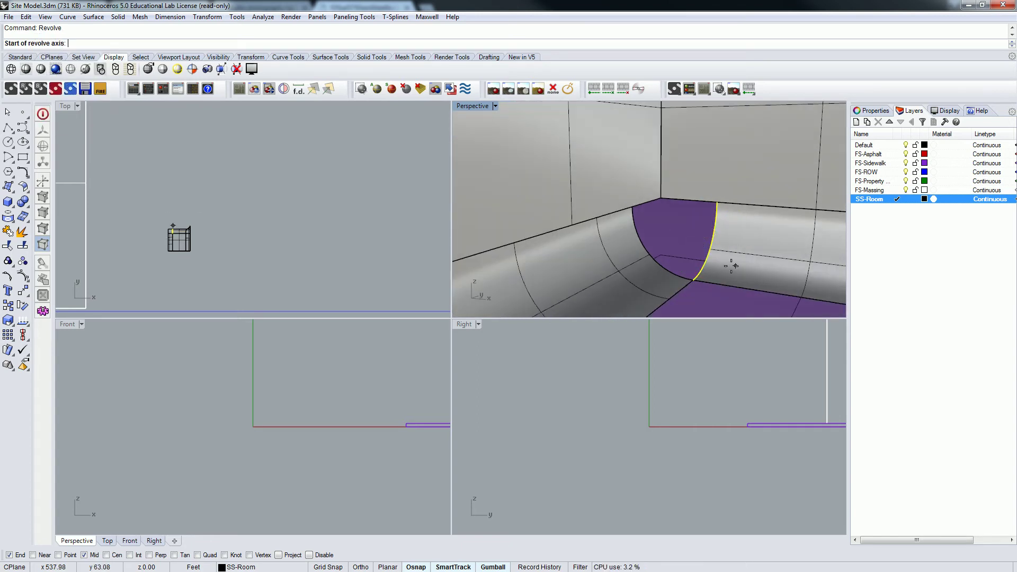
click(694, 280)
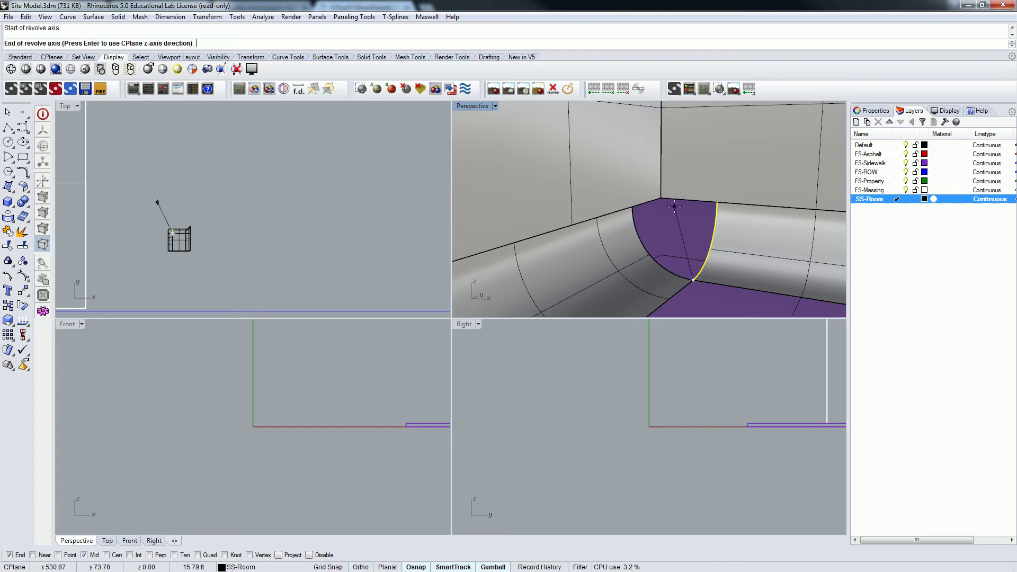
scroll(822, 370, up, 5)
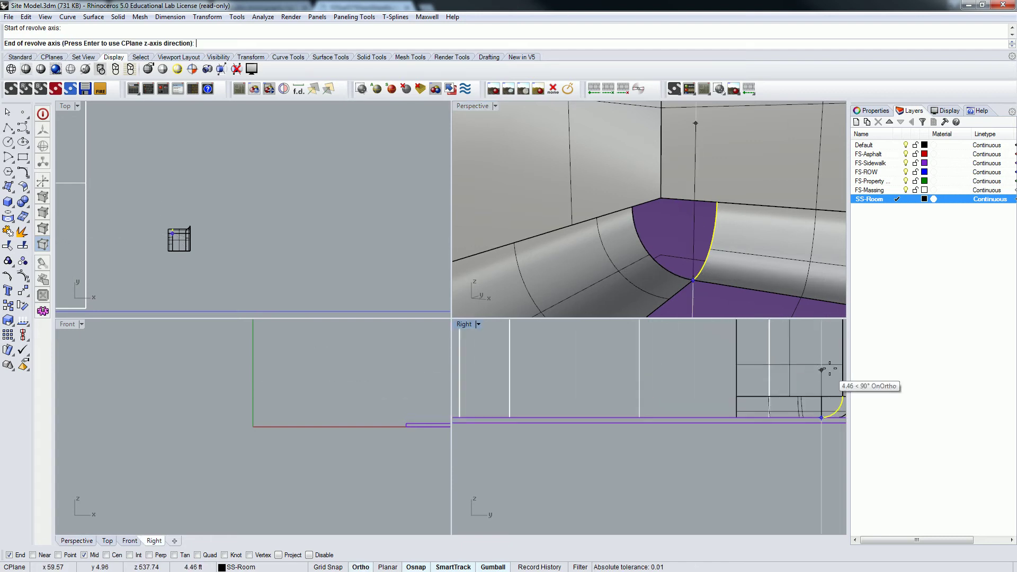
shift+click(821, 370)
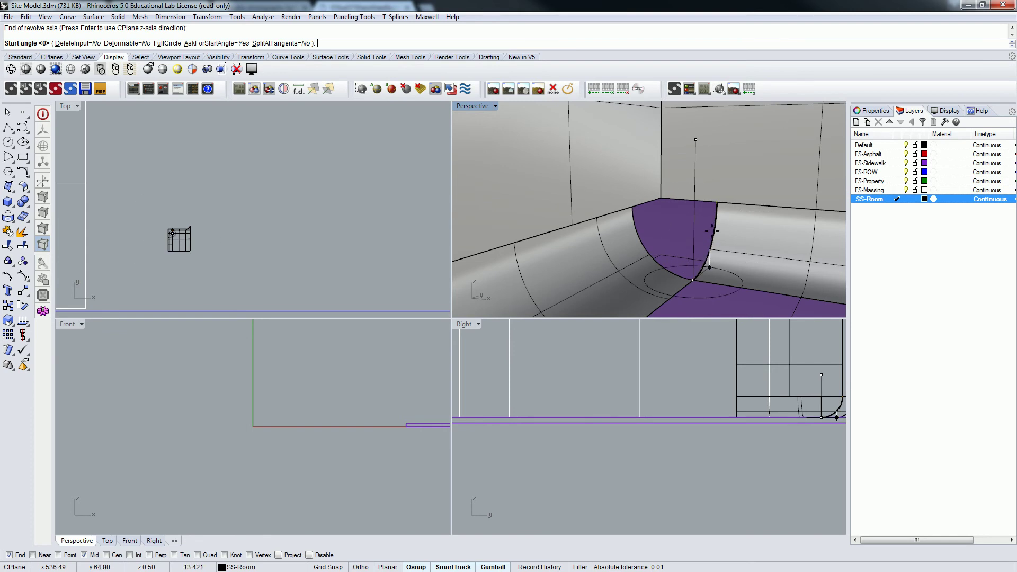
click(717, 203)
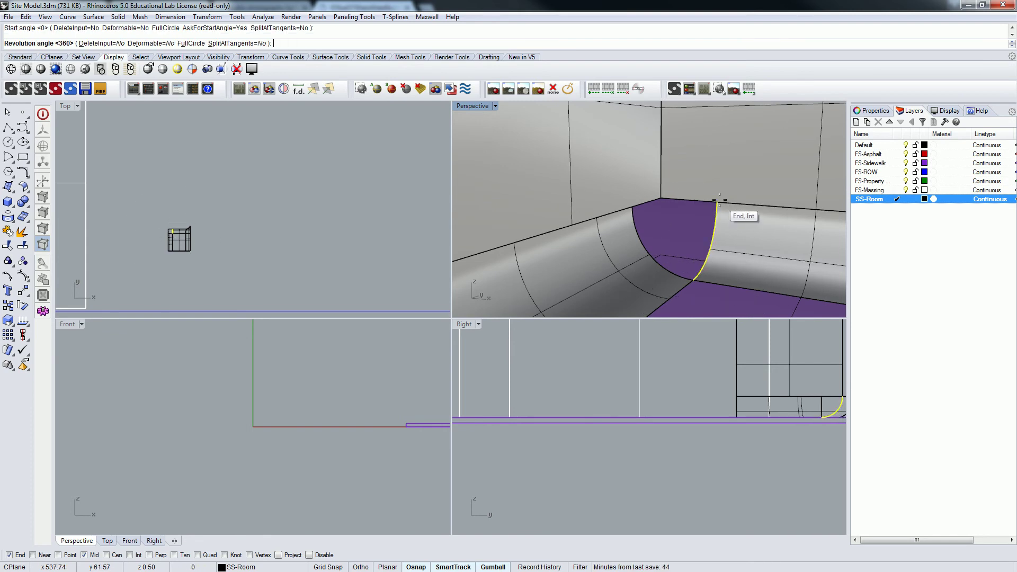
click(632, 211)
key(Escape)
right_drag(663, 214, 722, 243)
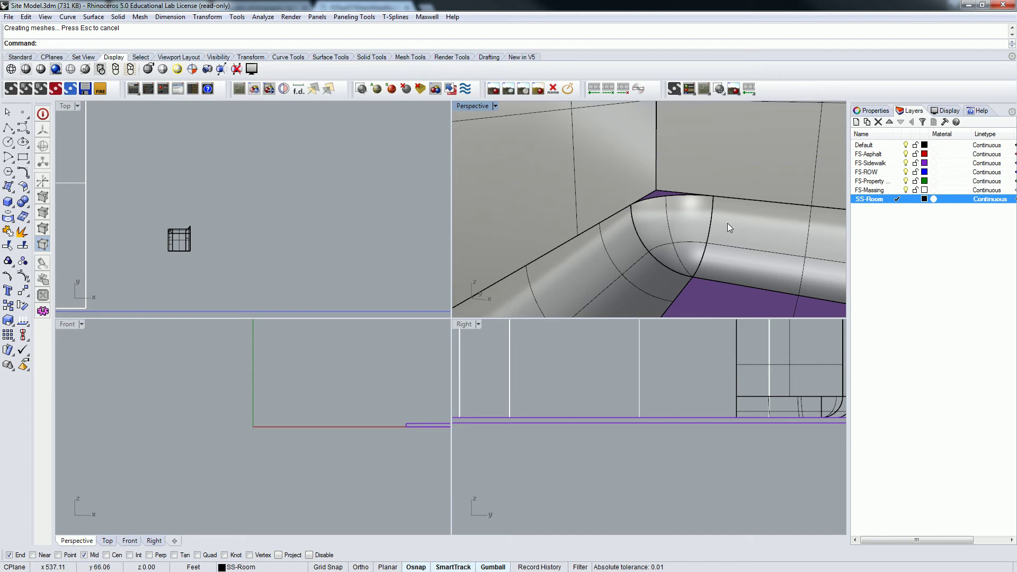
Look down into the filleted corner and check the fillet strip
scroll(725, 220, down, 5)
right_drag(722, 214, 701, 192)
scroll(698, 194, up, 5)
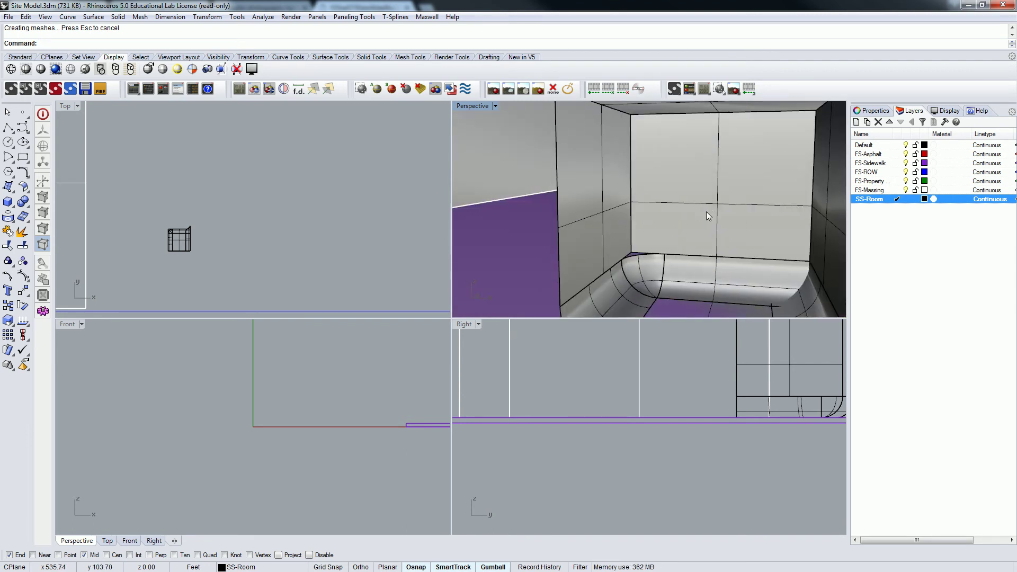
right_drag(770, 208, 694, 224)
click(659, 224)
key(Escape)
FilletSrf the left wall with the back wall, then pick the back wall for the other corner
text(Fil)
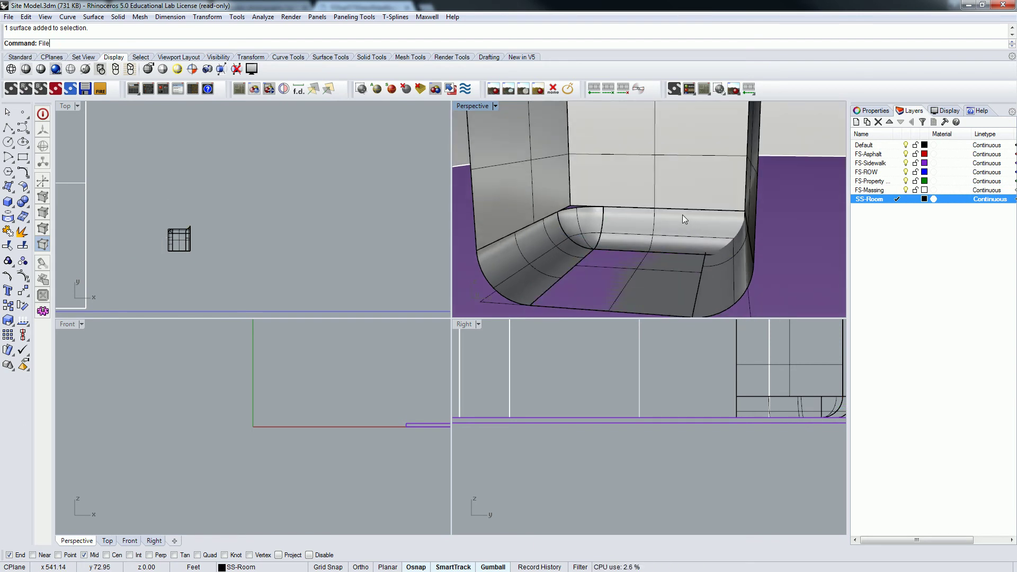
text(letSrf)
key(Return)
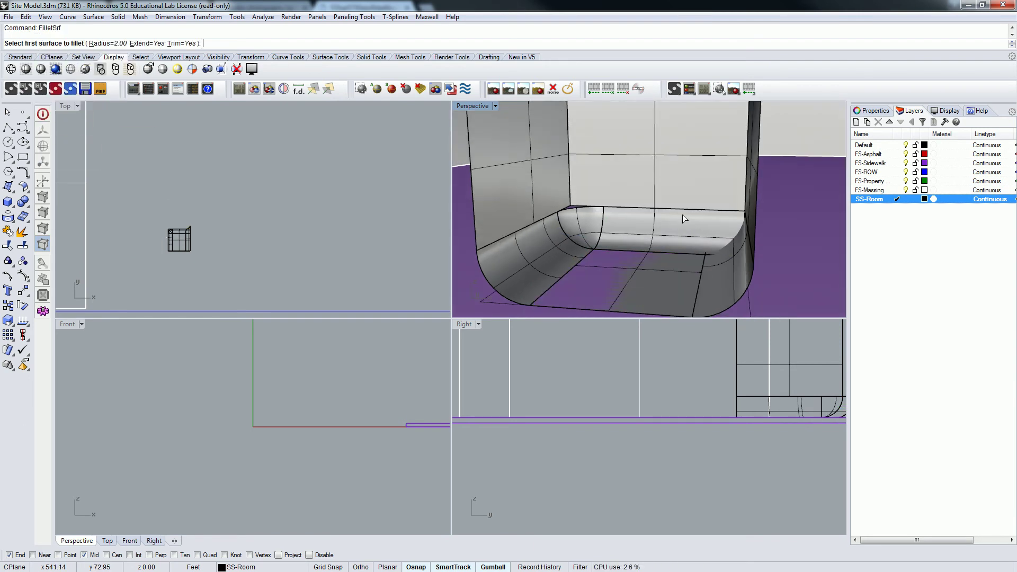
click(552, 145)
click(602, 160)
right_drag(601, 160, 655, 168)
click(656, 168)
right_drag(758, 166, 700, 211)
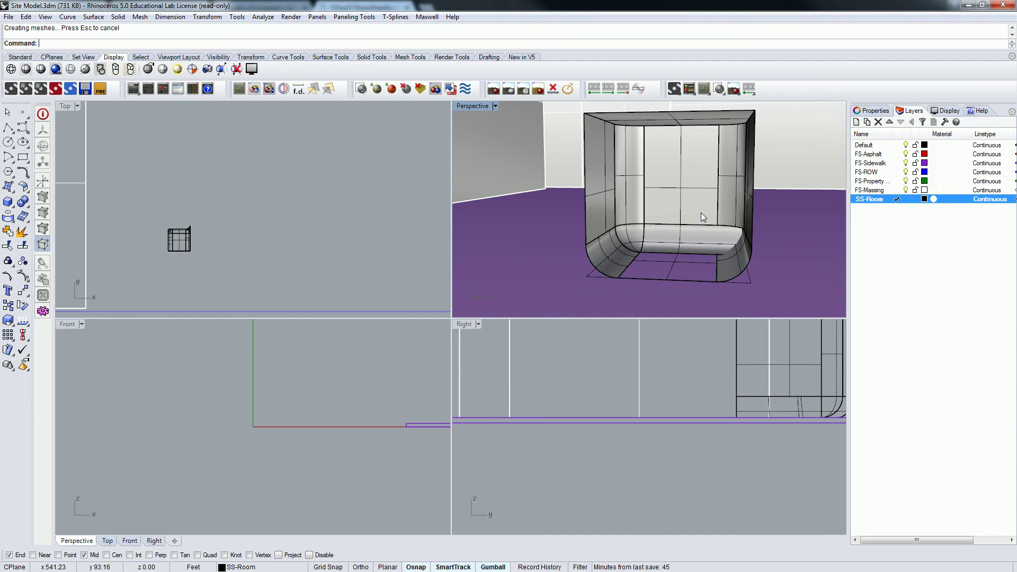
Restart the surface fillet on the floor, then cancel it
scroll(701, 212, down, 5)
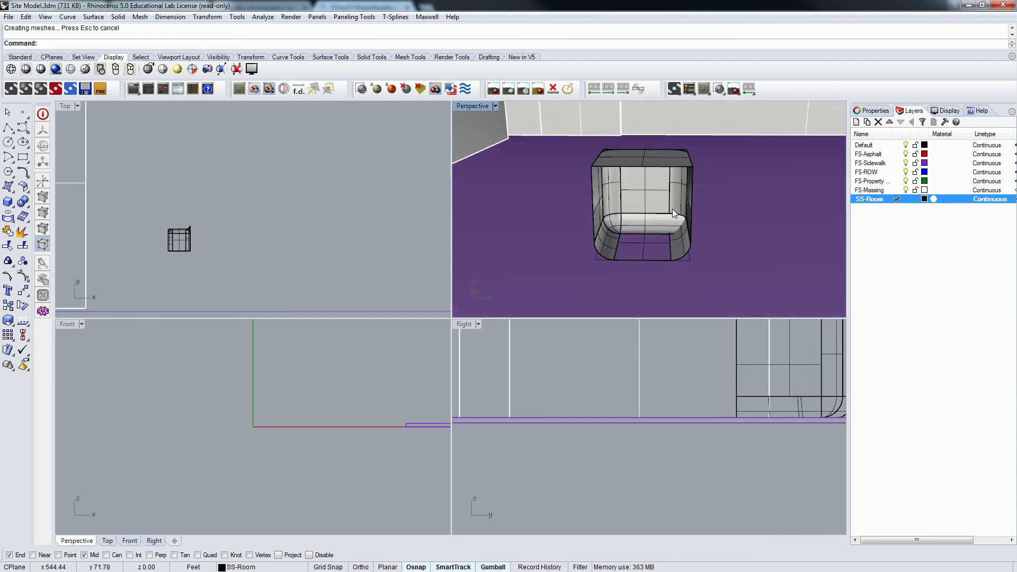
scroll(654, 228, up, 8)
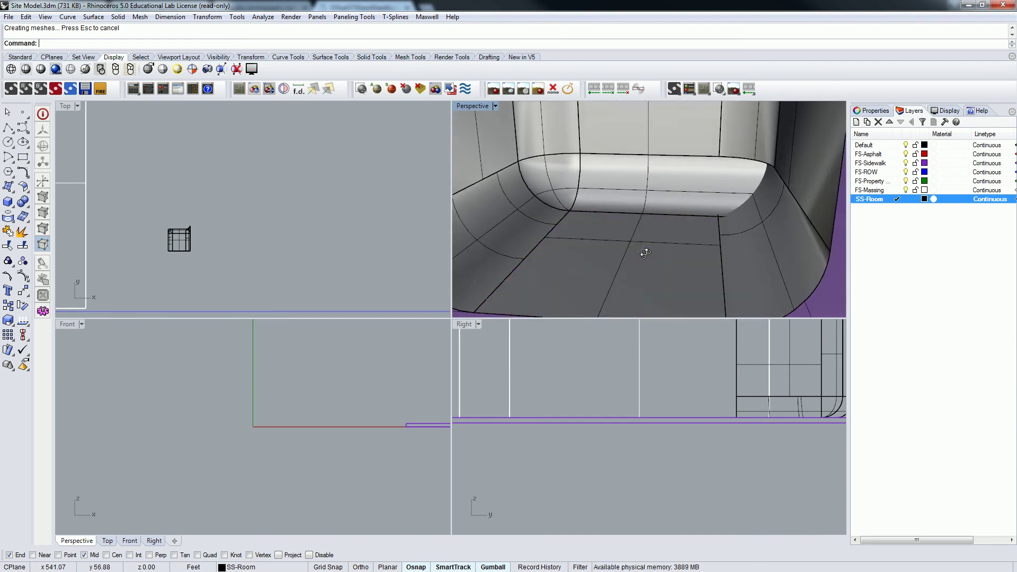
scroll(645, 253, down, 8)
key(Return)
right_drag(639, 217, 599, 177)
click(593, 171)
key(Escape)
key(Home)
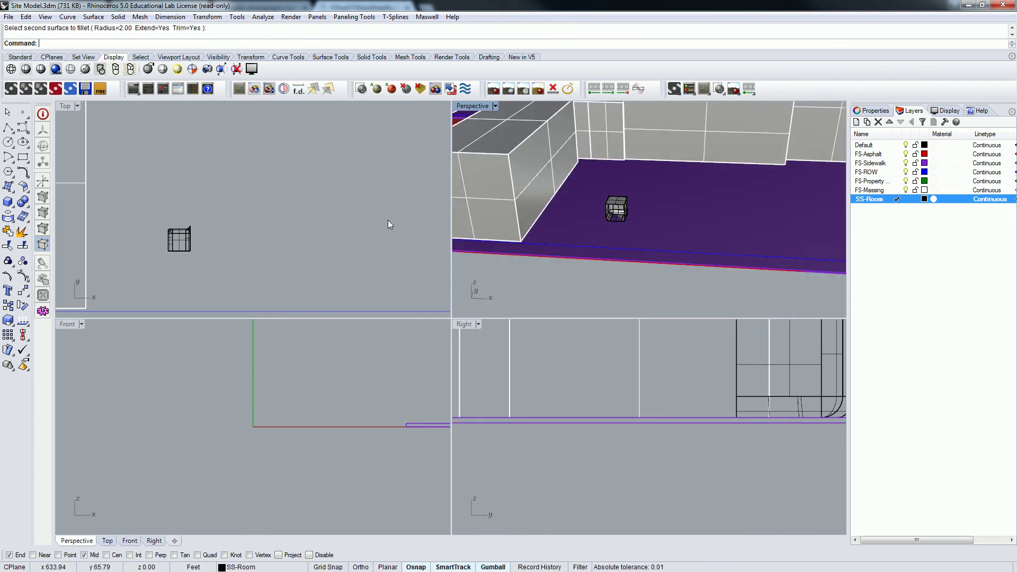
Window-select the room box in the Top view and raise it slightly along Z
scroll(231, 206, up, 2)
drag(236, 239, 325, 310)
right_drag(542, 233, 518, 211)
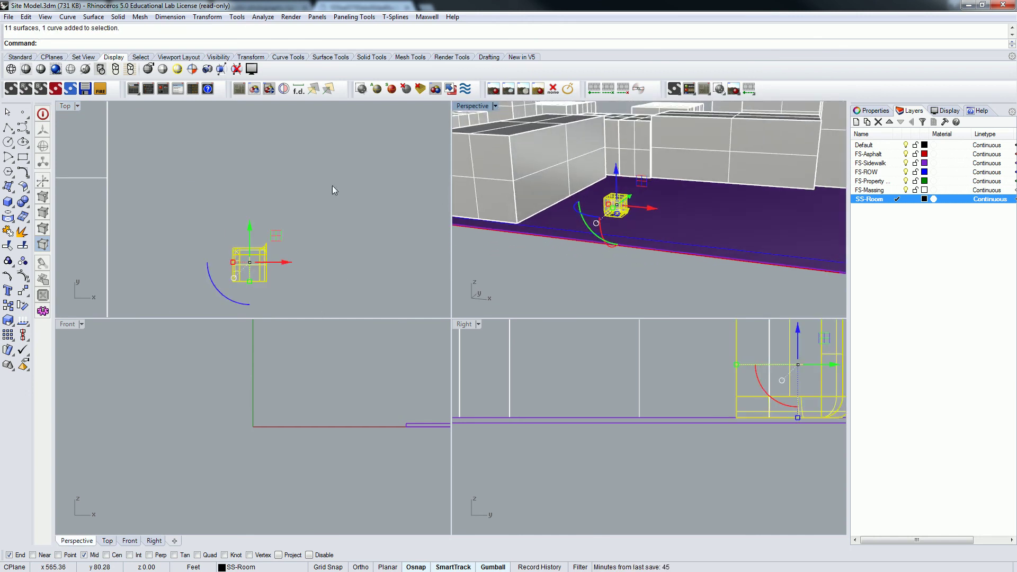
scroll(612, 208, up, 3)
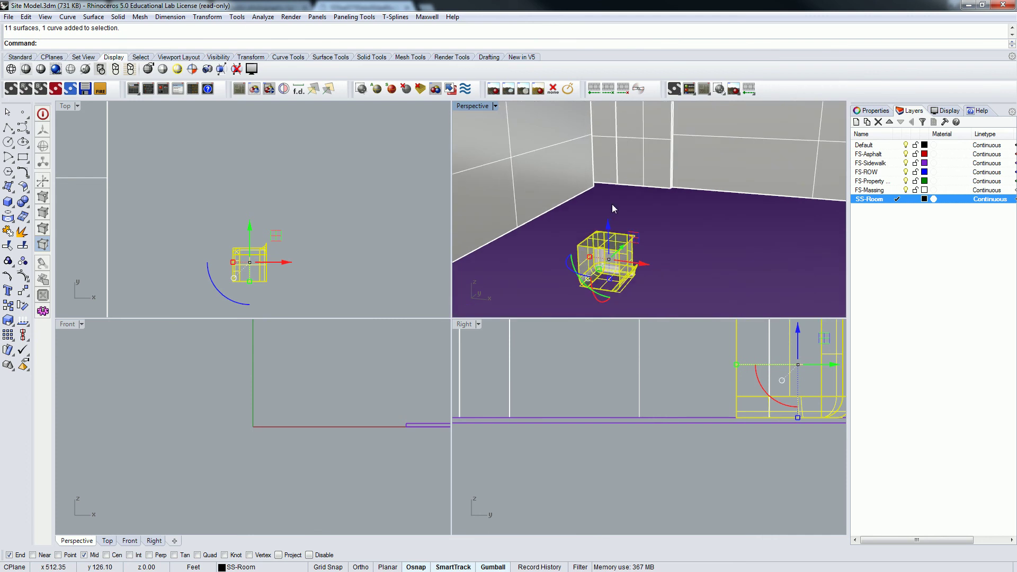
drag(608, 229, 608, 252)
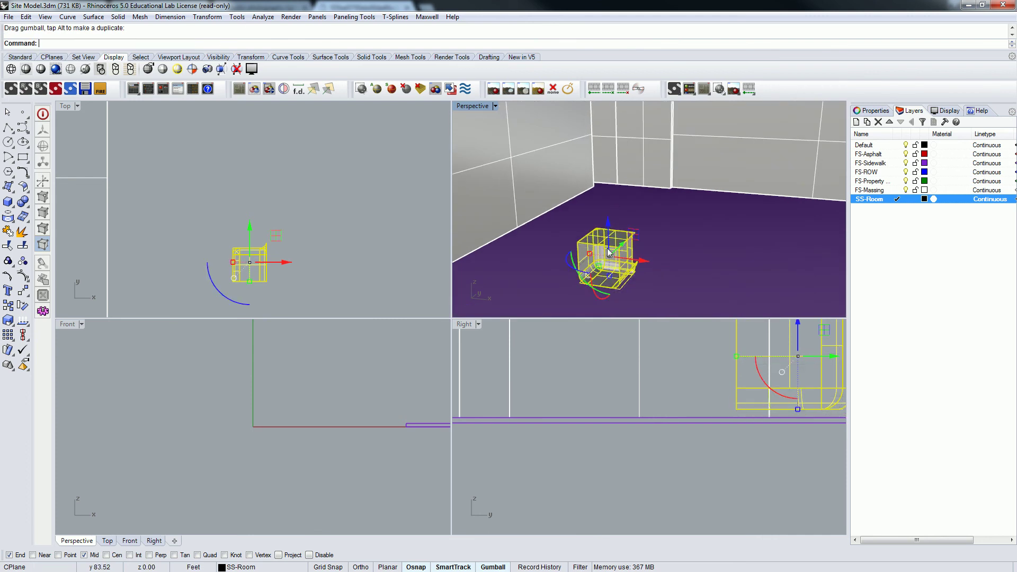
scroll(610, 253, up, 3)
key(Escape)
mouse_move(623, 283)
right_down()
mouse_move(654, 273)
mouse_move(605, 271)
right_up()
scroll(595, 273, up, 4)
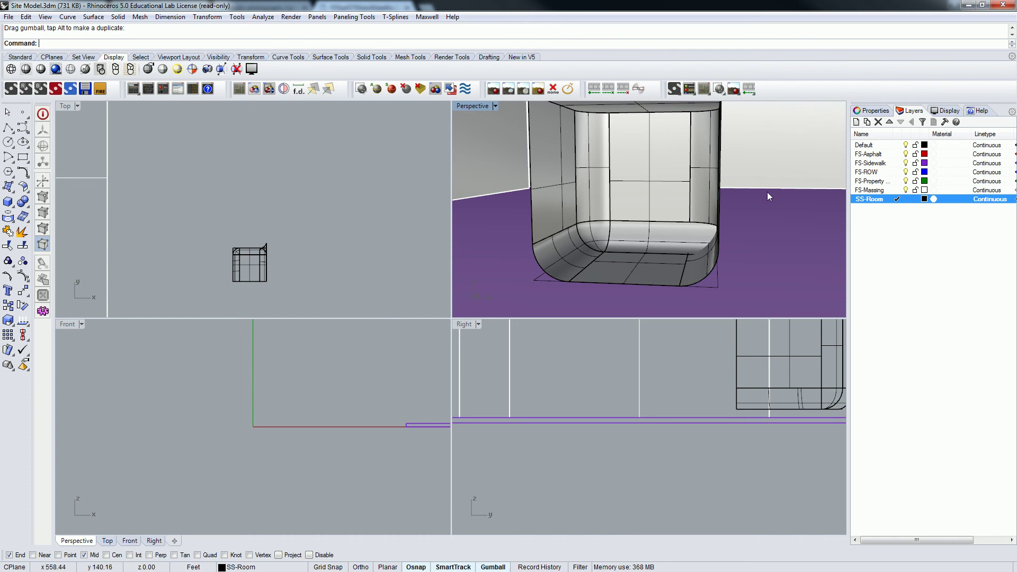
right_drag(670, 200, 669, 222)
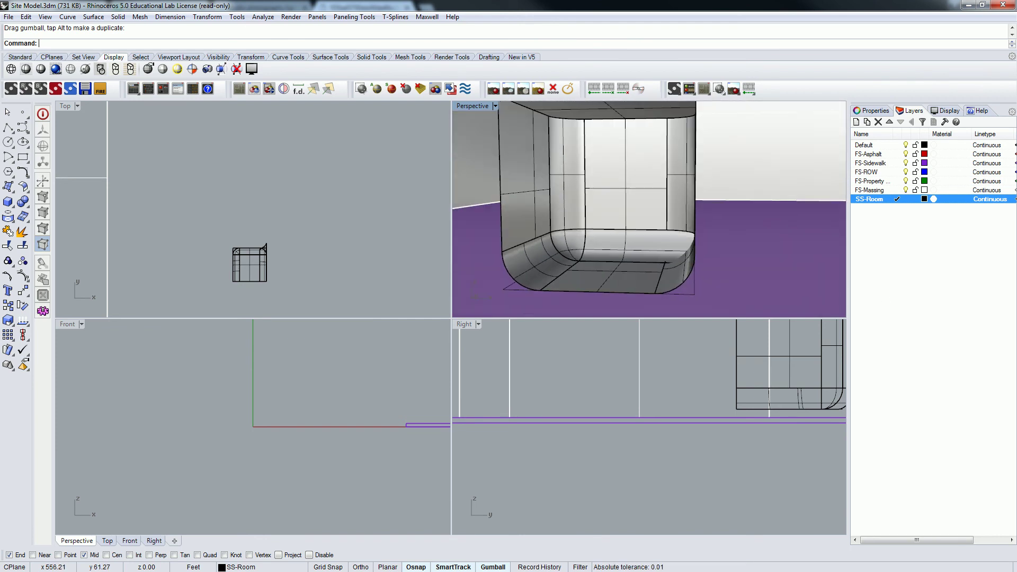